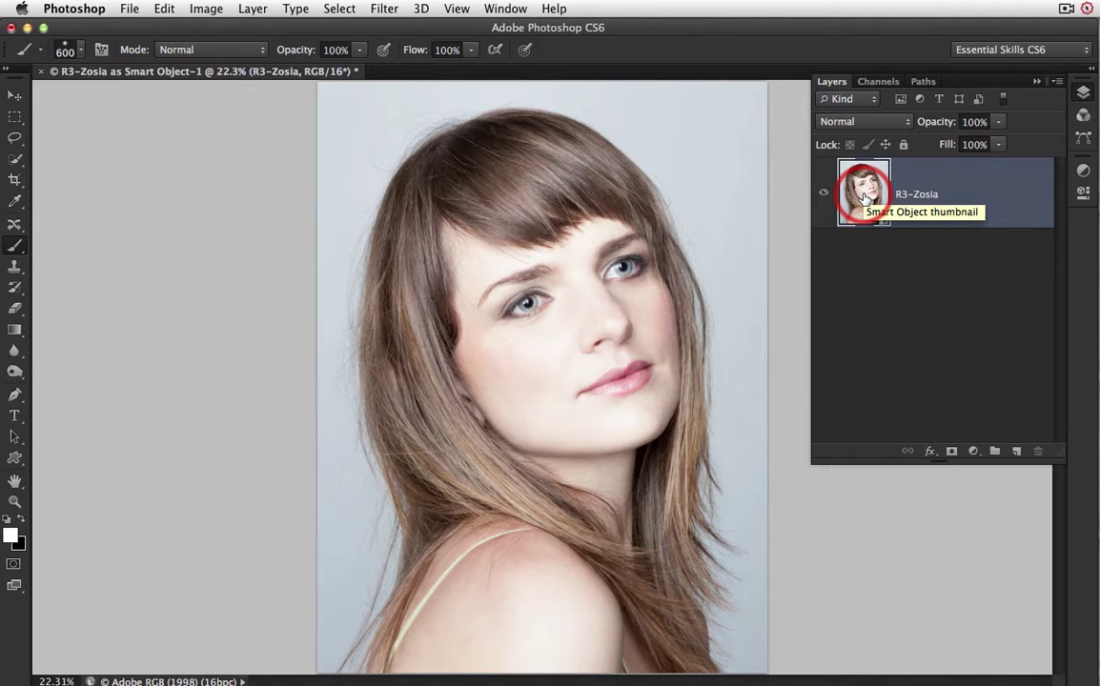
# Compare the portrait's Red, Green and Blue channels individually, finishing on the Red channel.
pyautogui.doubleClick(864, 191)
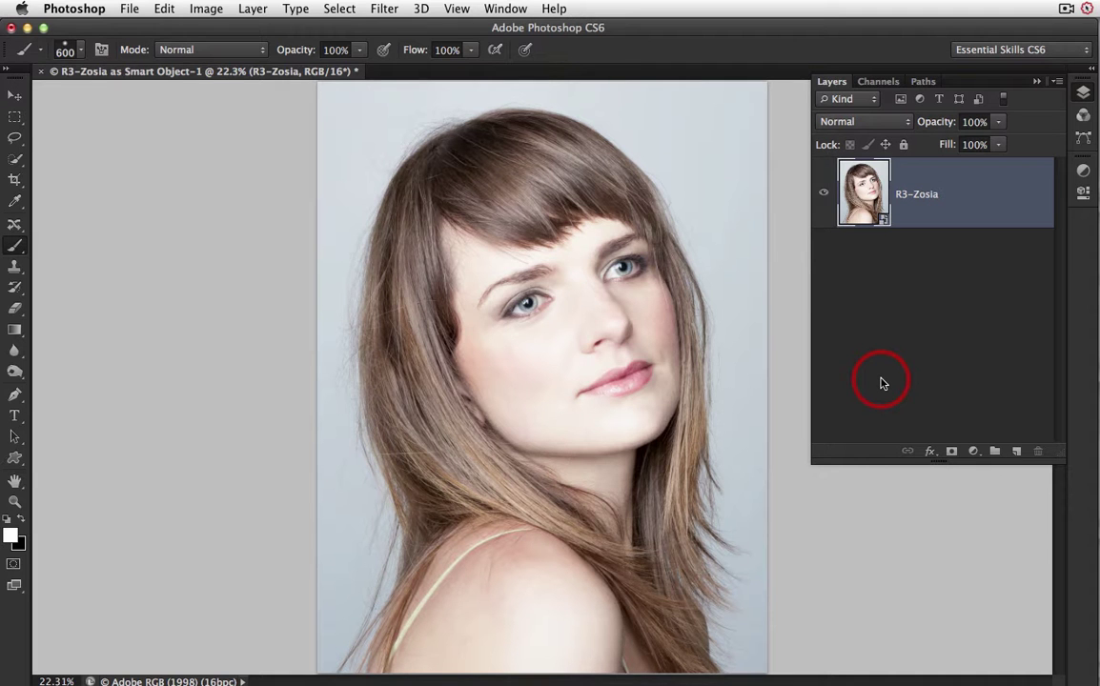
pyautogui.click(878, 82)
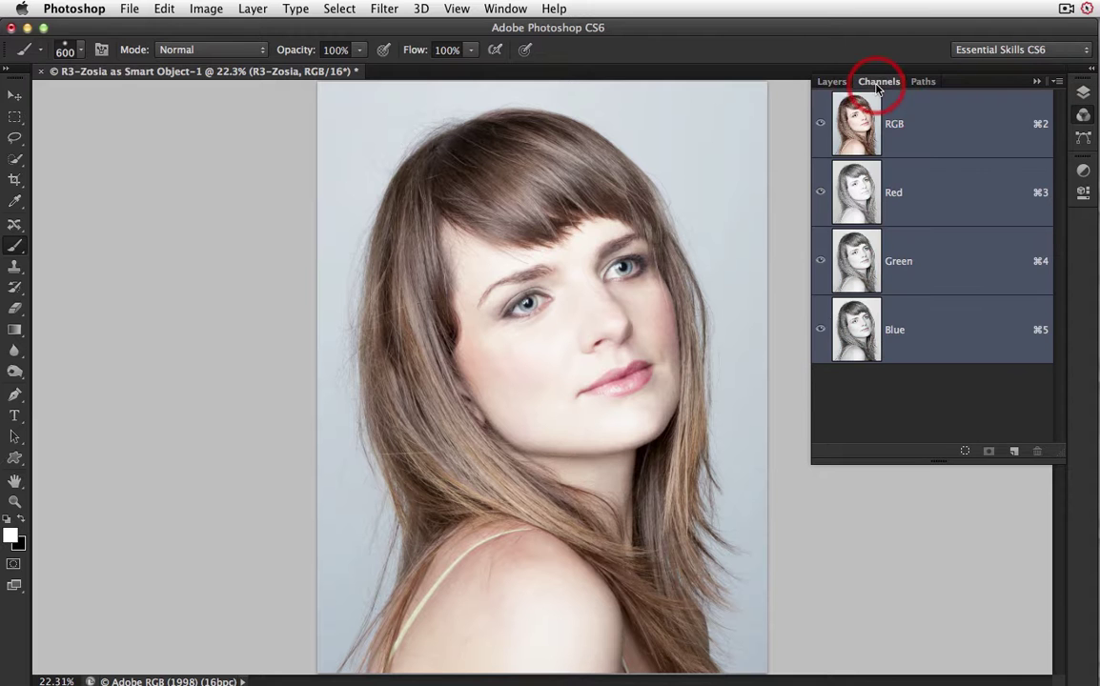
pyautogui.click(937, 192)
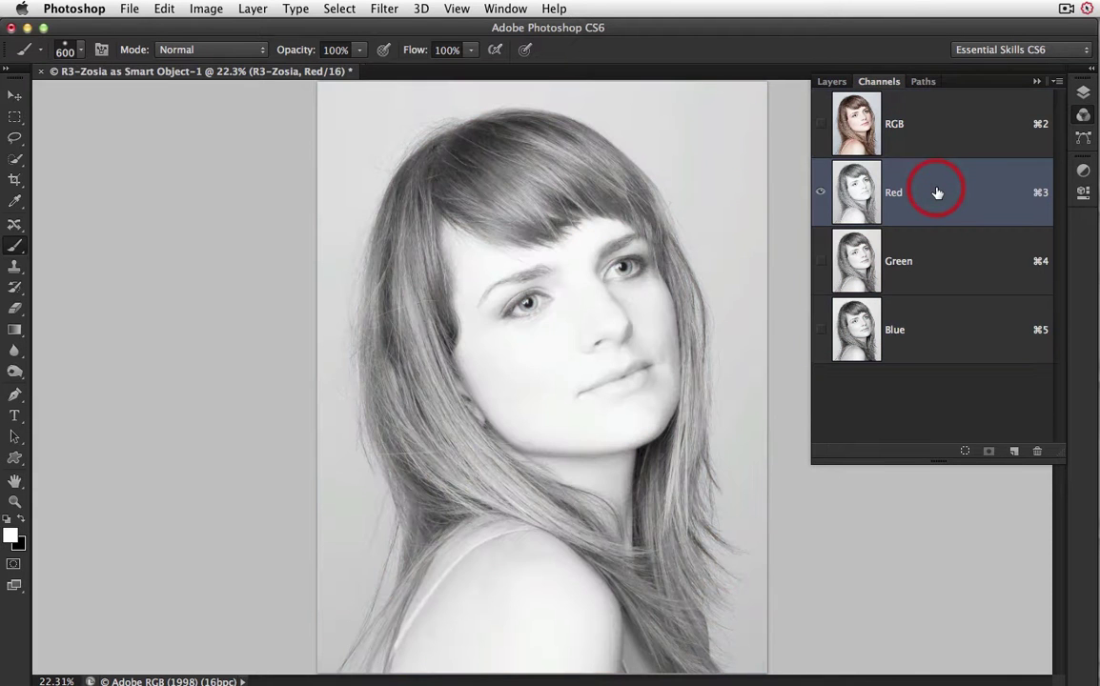
pyautogui.click(937, 258)
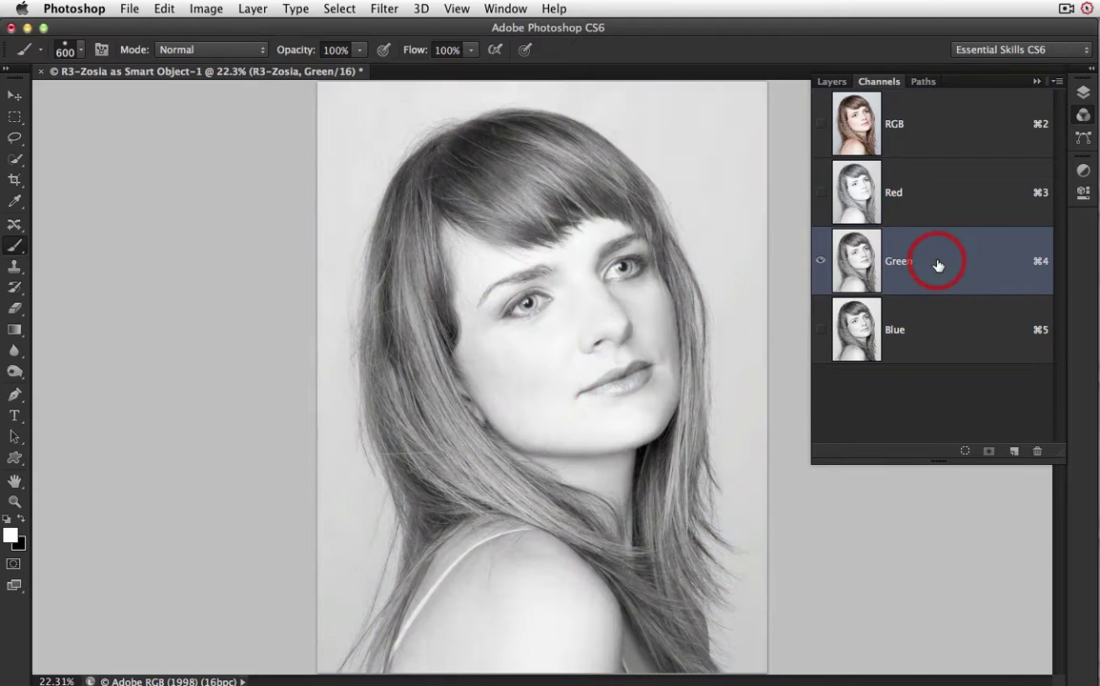
pyautogui.click(937, 340)
pyautogui.click(930, 201)
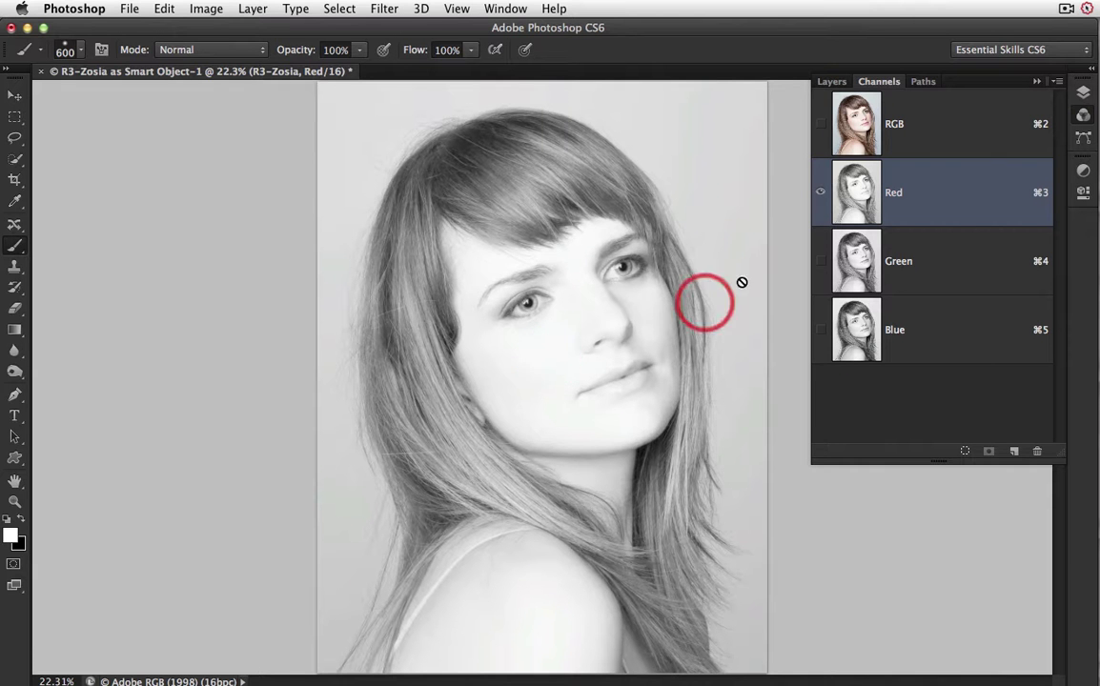
# Load the Red channel's luminosity as a selection and return to the RGB composite in the layer stack.
pyautogui.keyDown('super'); pyautogui.click(855, 195); pyautogui.keyUp('super')
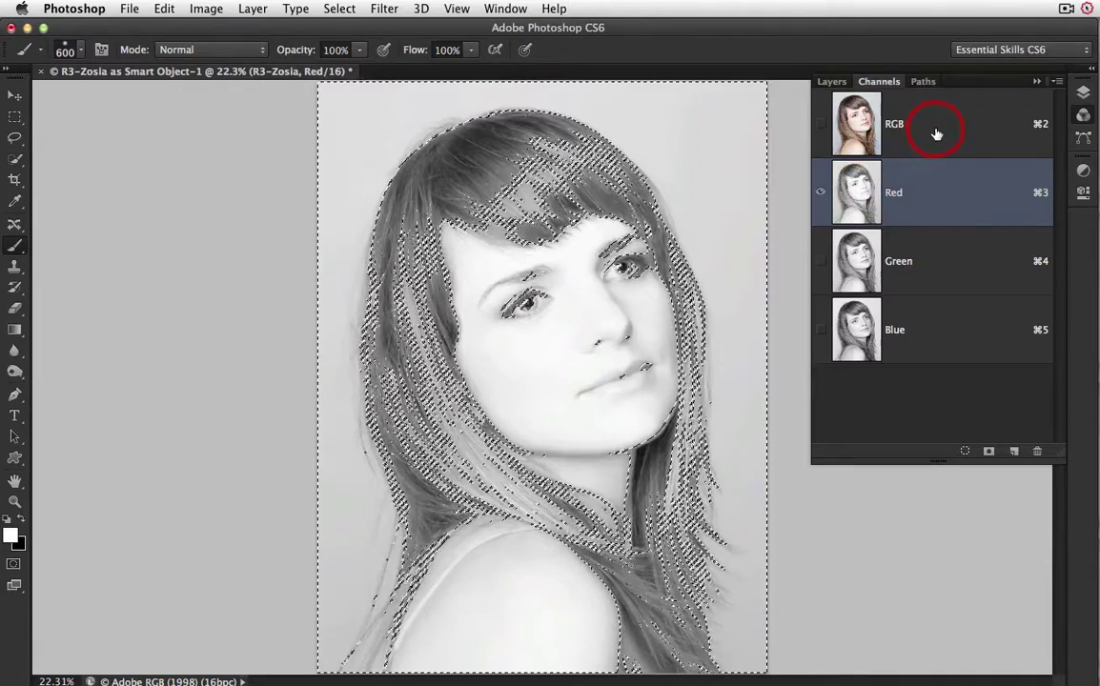
pyautogui.click(921, 139)
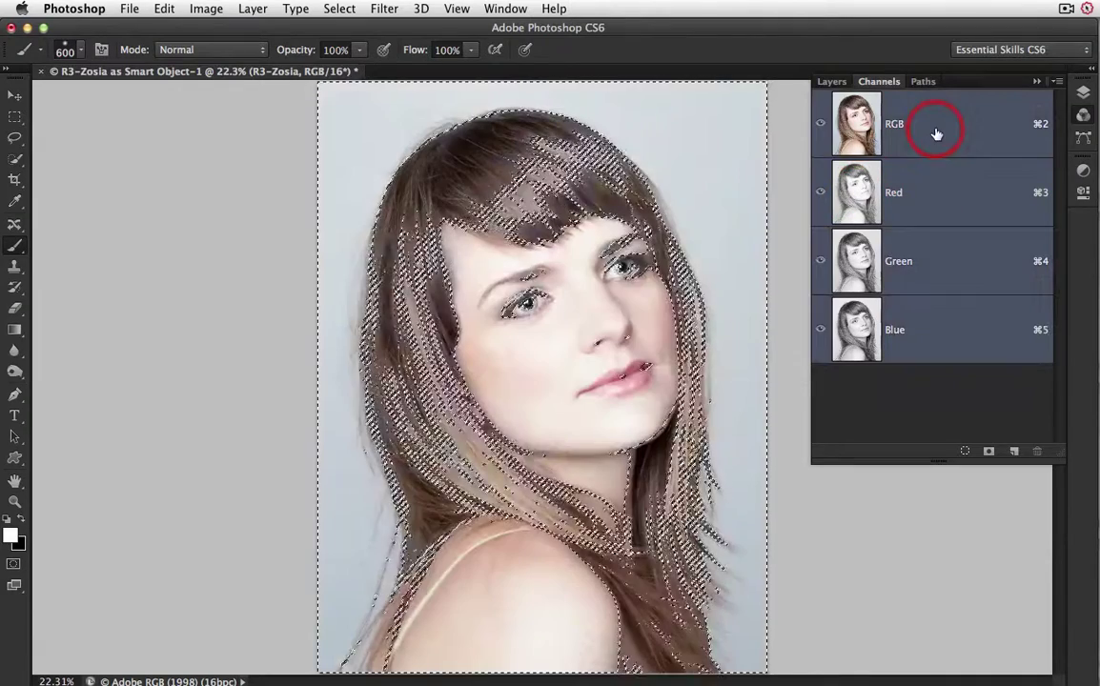
pyautogui.click(831, 84)
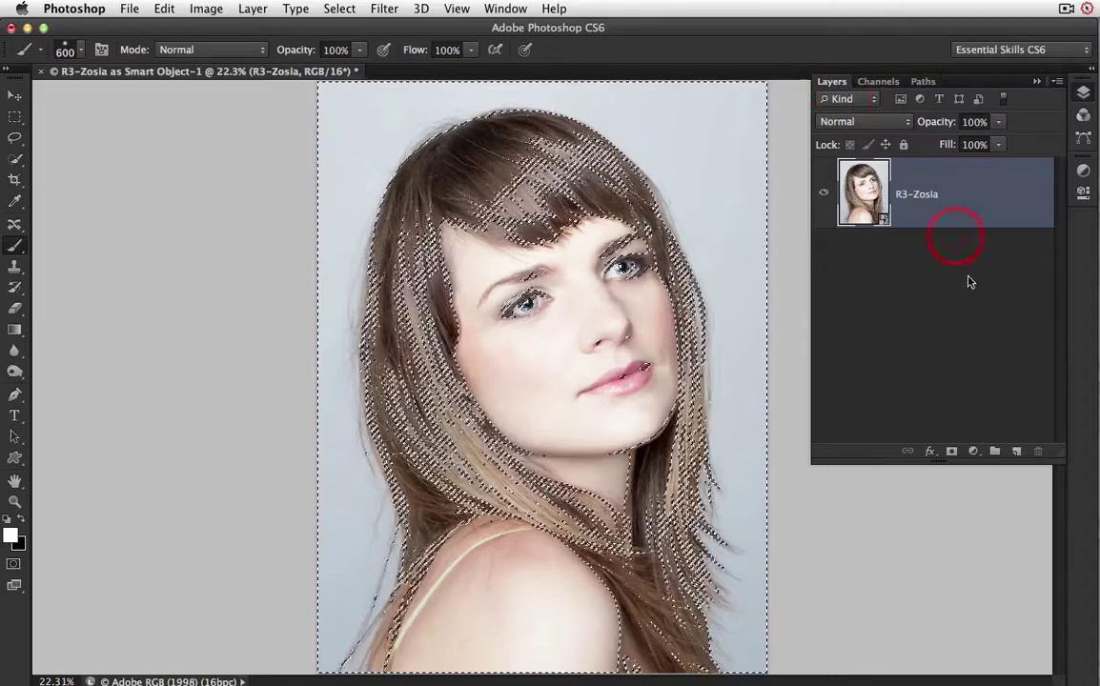
# Add a Curves adjustment layer above the portrait, using the luminosity selection as its layer mask.
pyautogui.click(973, 451)
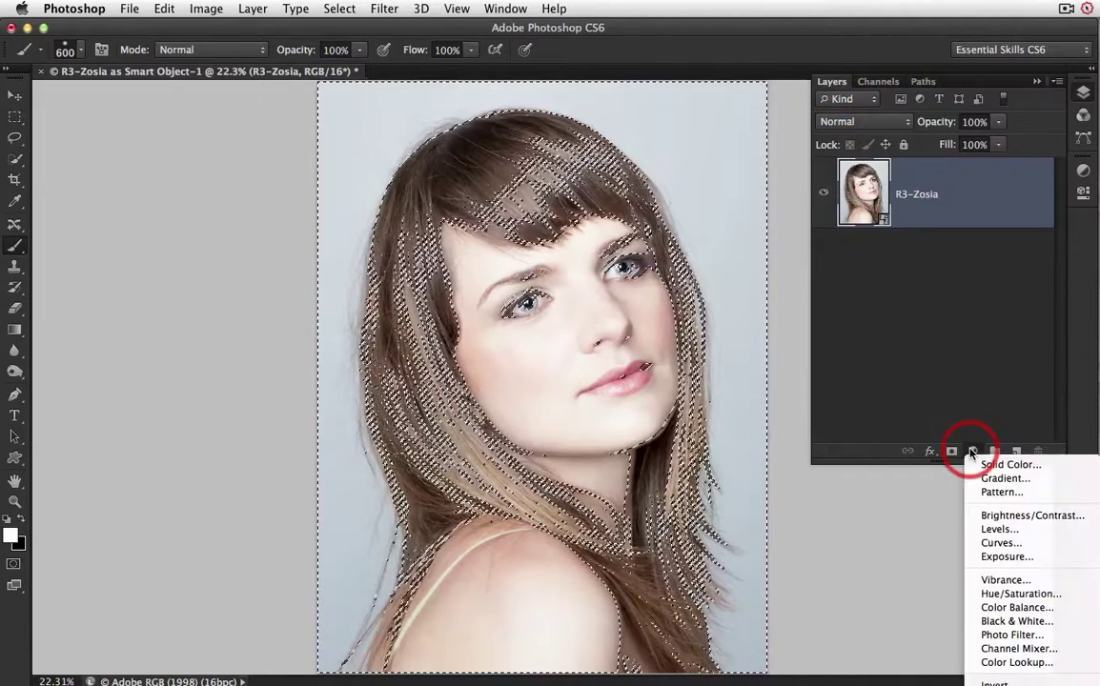
pyautogui.click(997, 542)
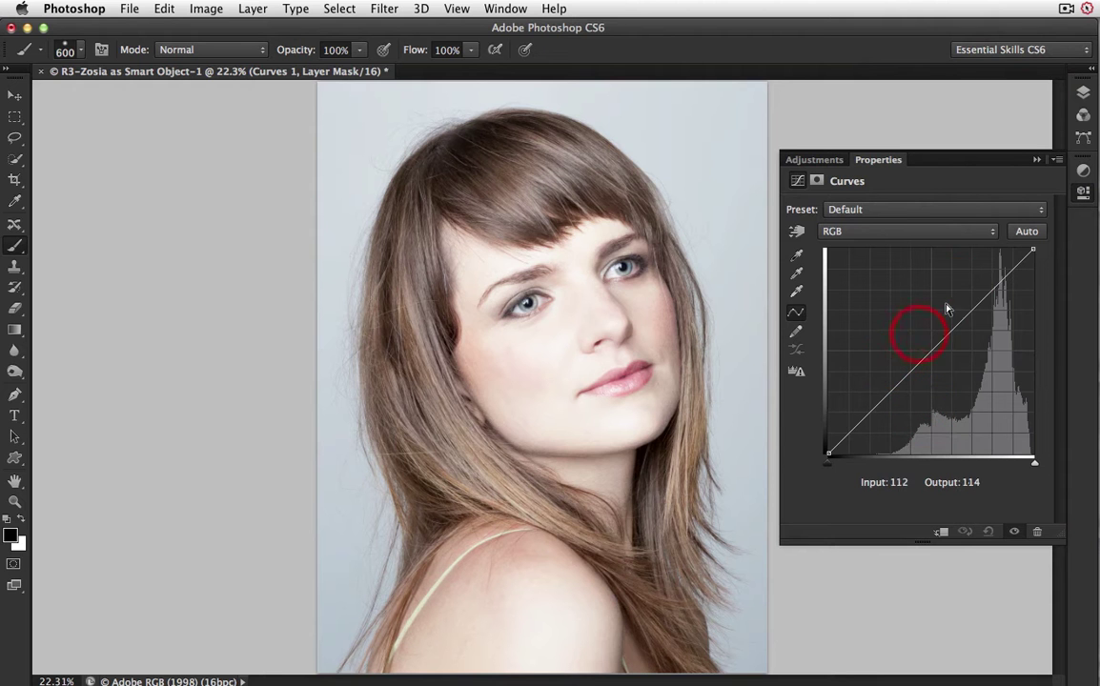
pyautogui.click(1086, 95)
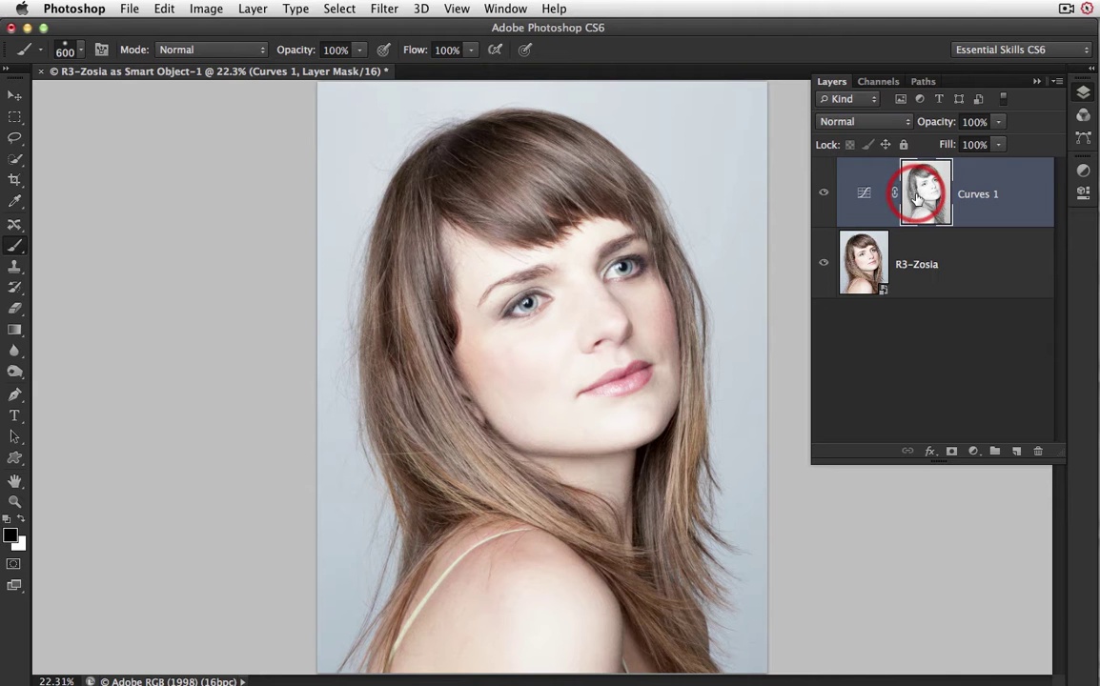
# Brighten the Curves 1 adjustment by raising a midtone point on the RGB curve to input 115, output 184.
pyautogui.doubleClick(864, 191)
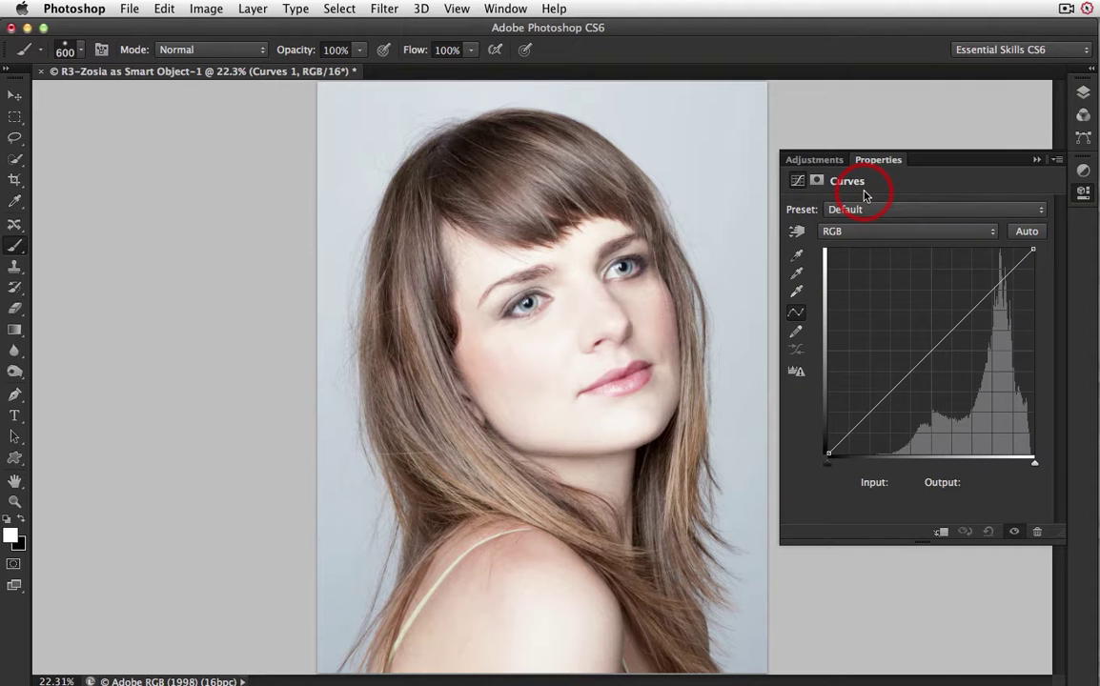
pyautogui.moveTo(930, 350); pyautogui.dragTo(921, 305)
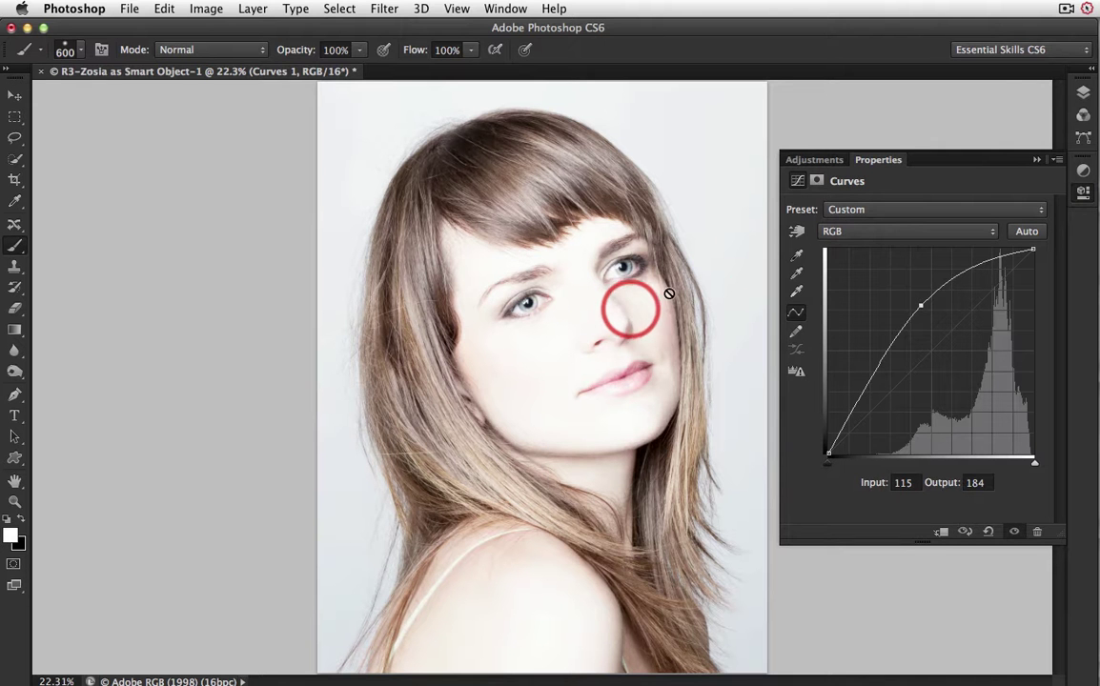
pyautogui.click(1082, 92)
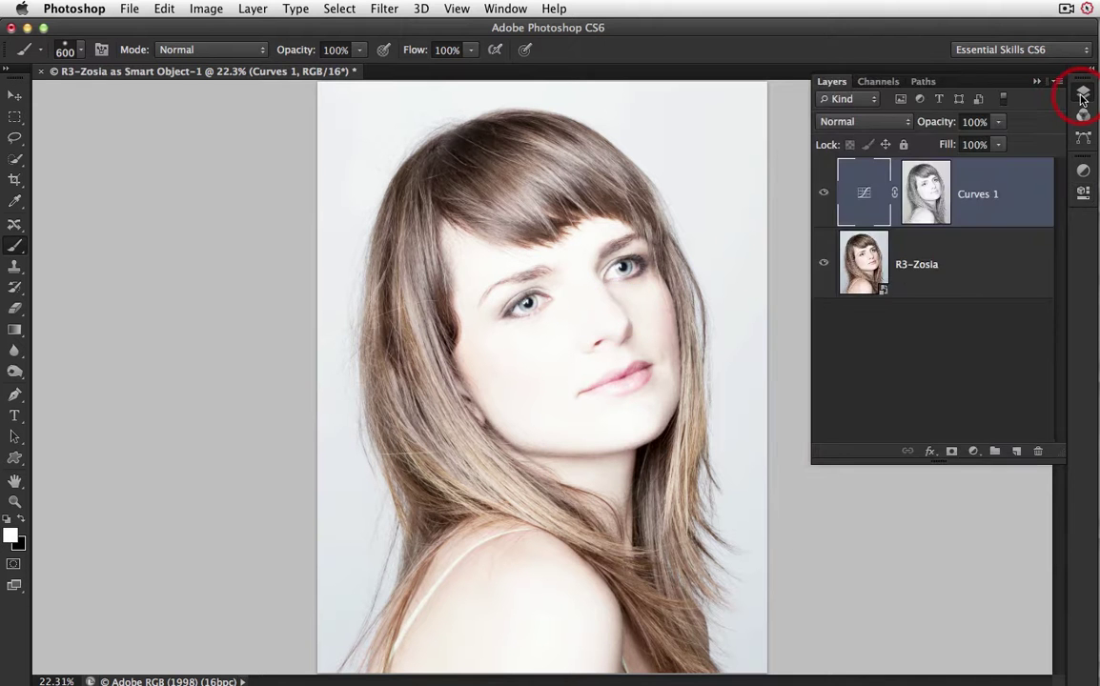
# Compare the Curves 1 adjustment on the hair with its layer mask disabled and enabled.
pyautogui.keyDown('shift'); pyautogui.click(933, 190); pyautogui.keyUp('shift')
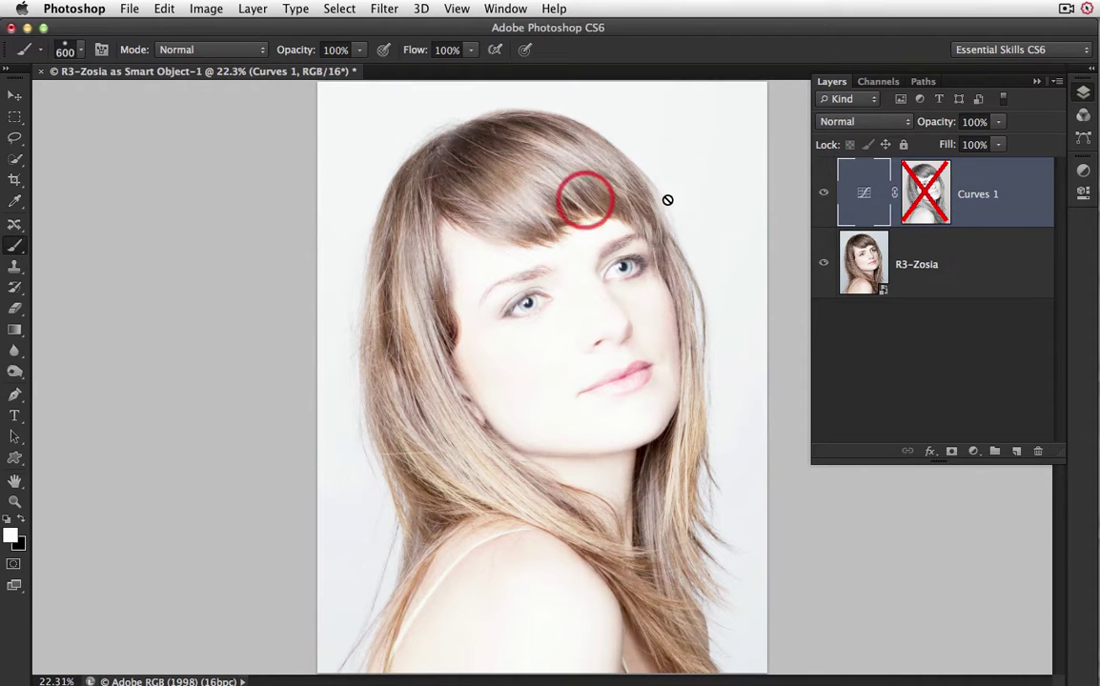
pyautogui.keyDown('shift'); pyautogui.click(922, 198); pyautogui.keyUp('shift')
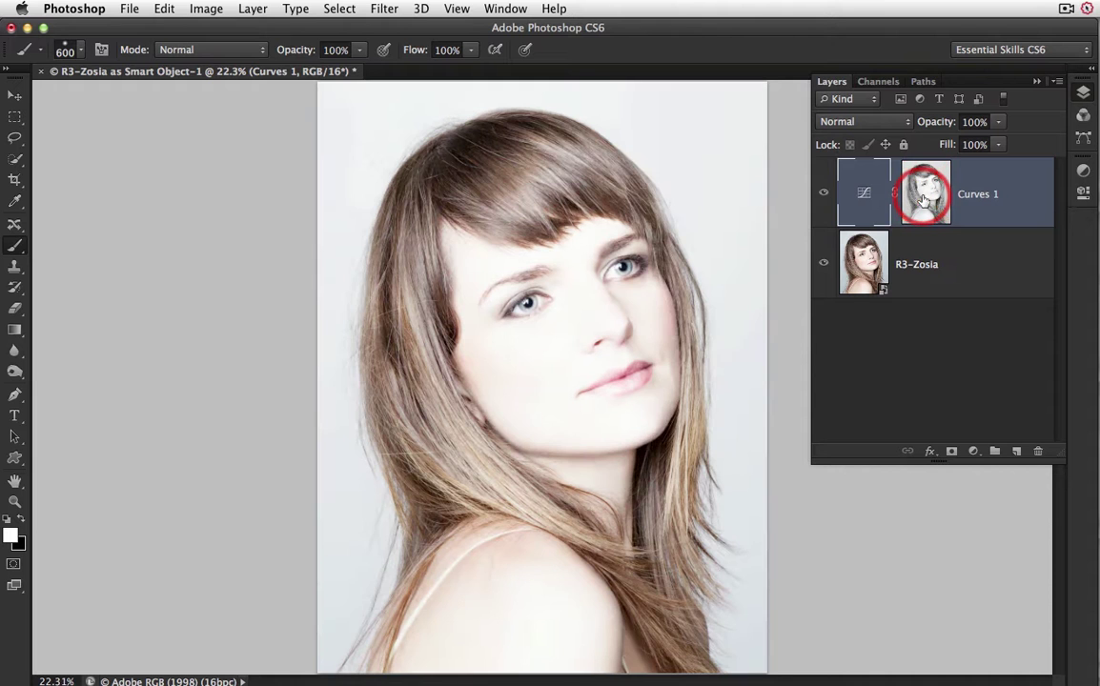
pyautogui.moveTo(534, 193); pyautogui.dragTo(596, 183)
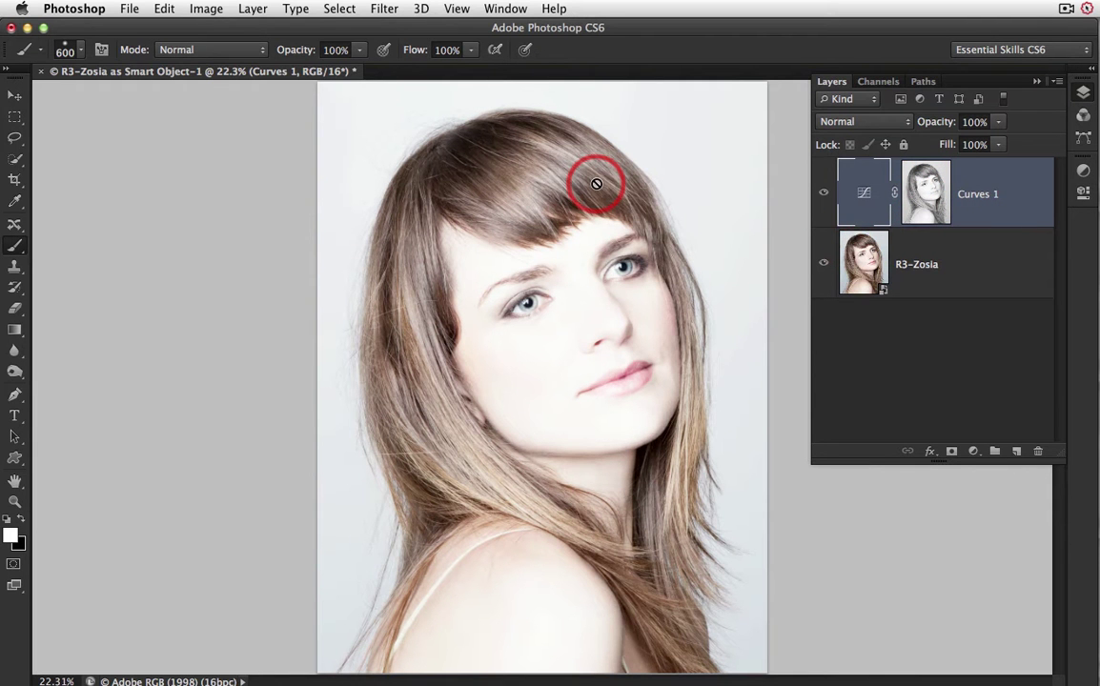
# Apply a Brightness/Contrast adjustment to the Curves 1 layer mask with brightness 2 and contrast 89.
pyautogui.click(928, 194)
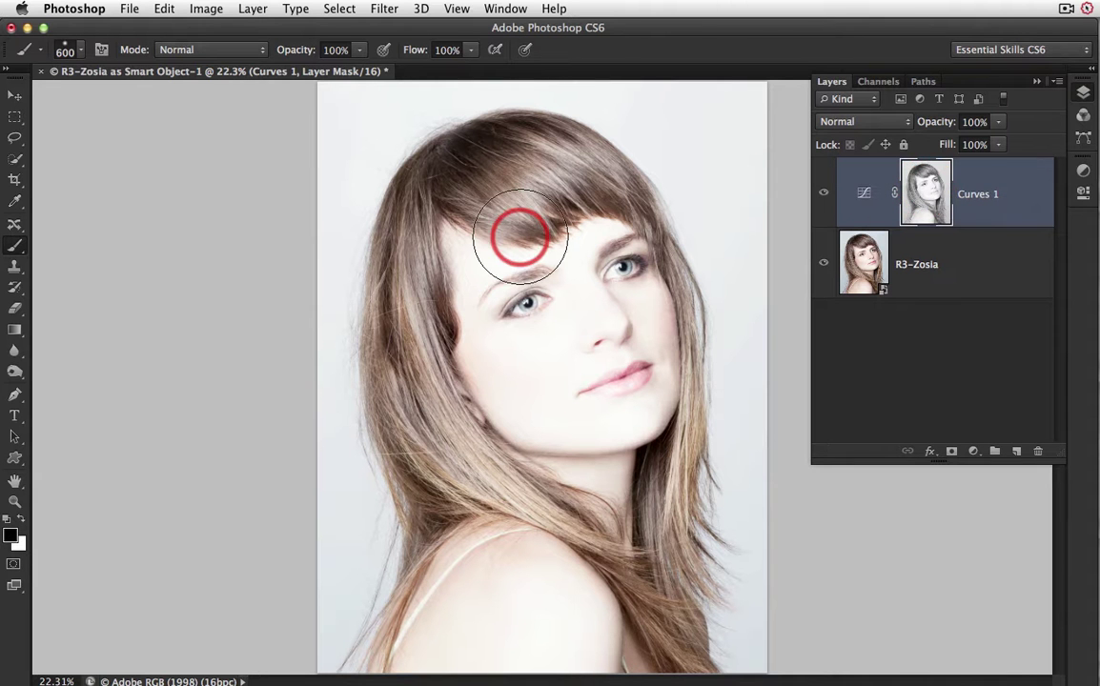
pyautogui.click(207, 10)
pyautogui.click(234, 59)
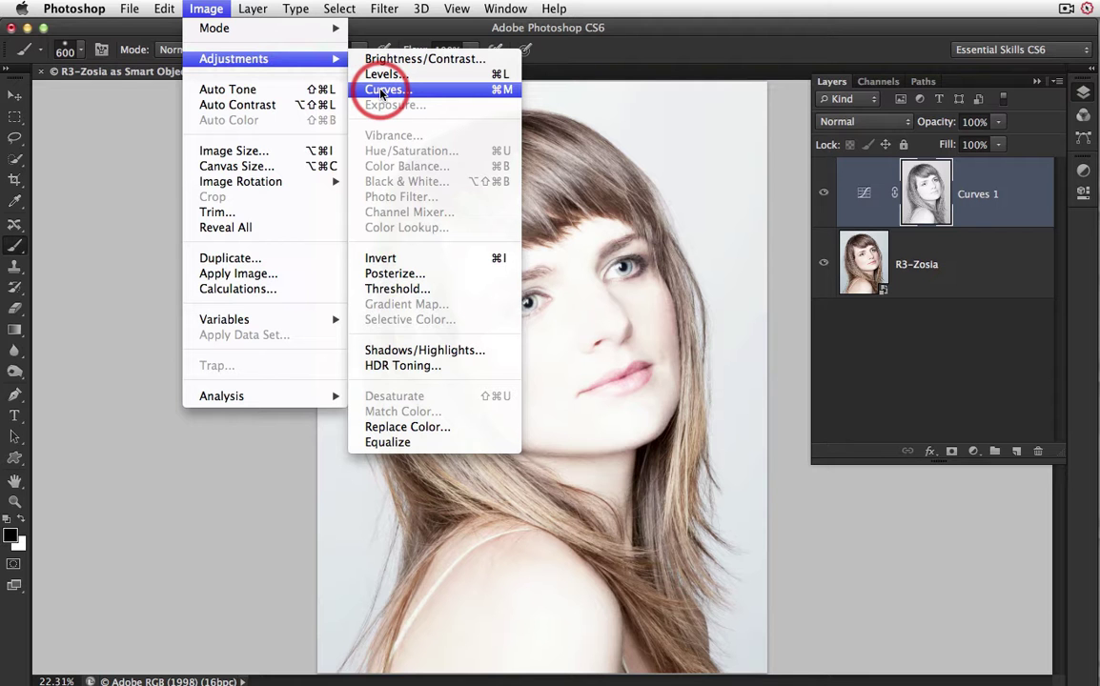
pyautogui.click(384, 59)
pyautogui.moveTo(619, 529); pyautogui.dragTo(331, 193)
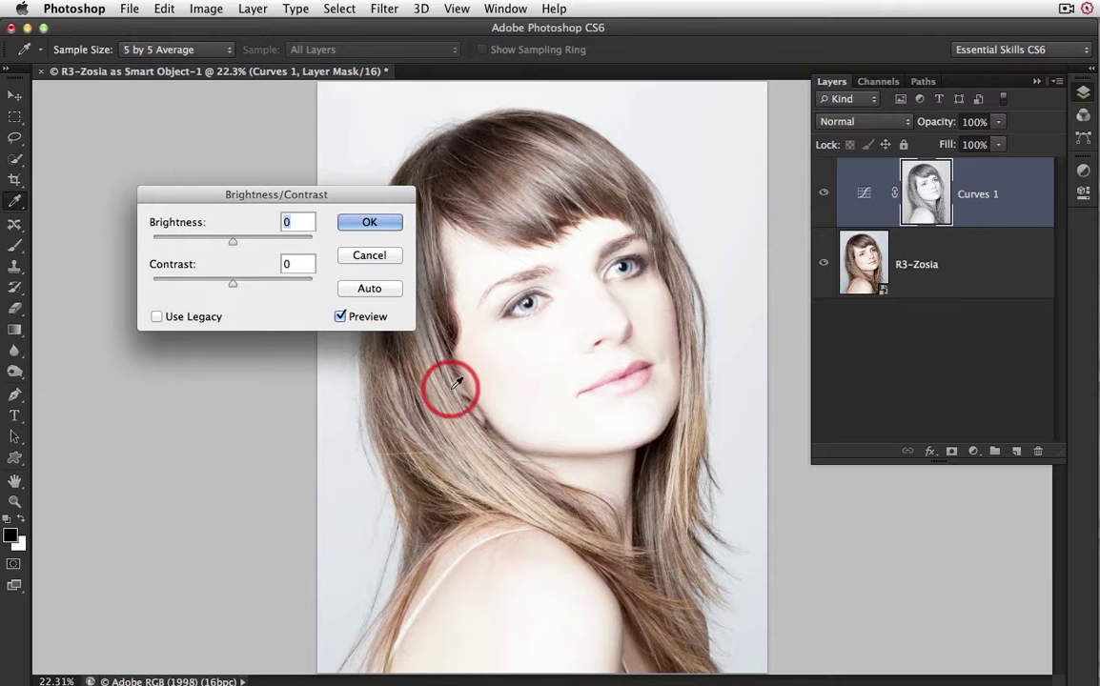
pyautogui.click(234, 285)
pyautogui.moveTo(235, 285); pyautogui.dragTo(303, 285)
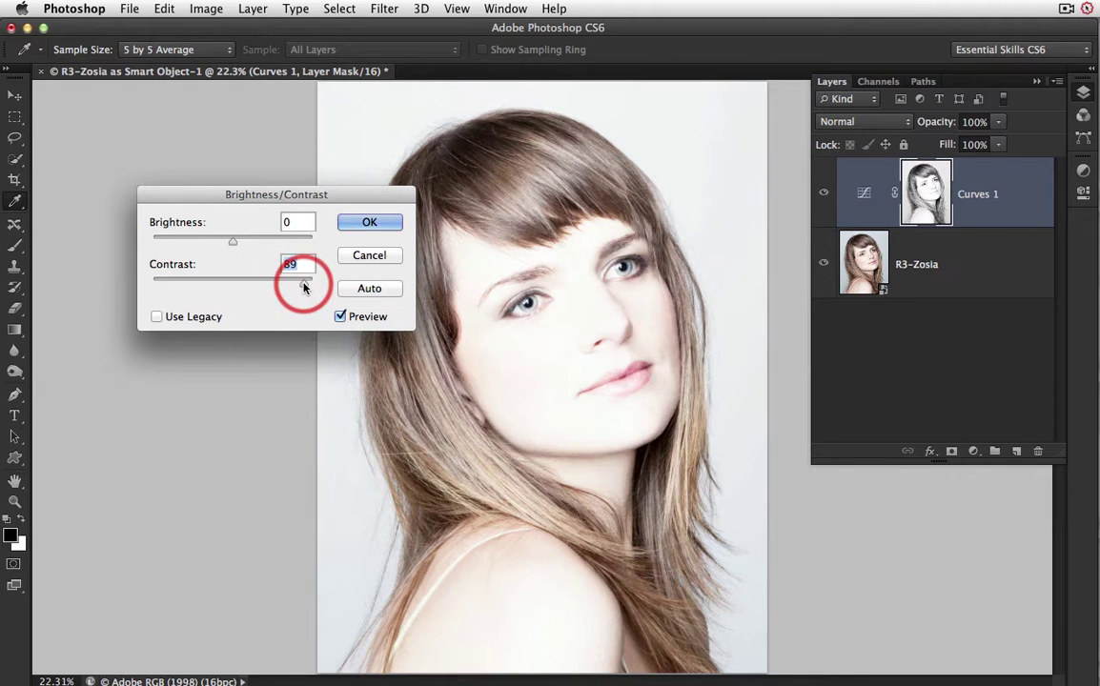
pyautogui.moveTo(233, 241)
pyautogui.mouseDown()
pyautogui.moveTo(246, 241)
pyautogui.moveTo(222, 243)
pyautogui.moveTo(239, 245)
pyautogui.mouseUp()
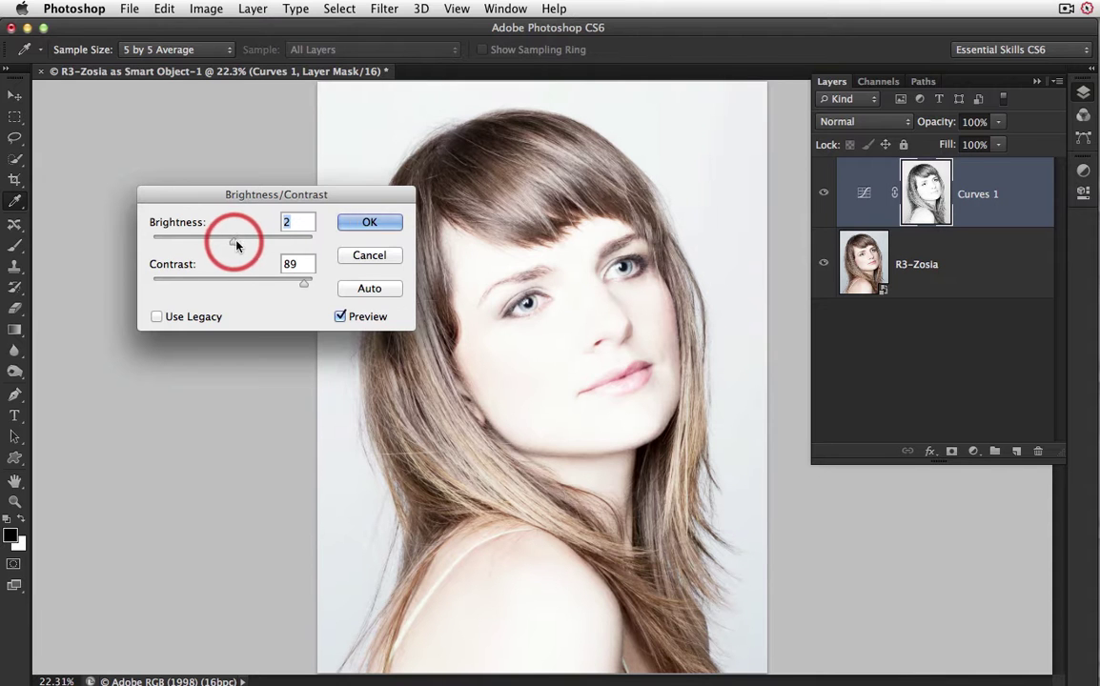
pyautogui.click(368, 225)
pyautogui.press('b')
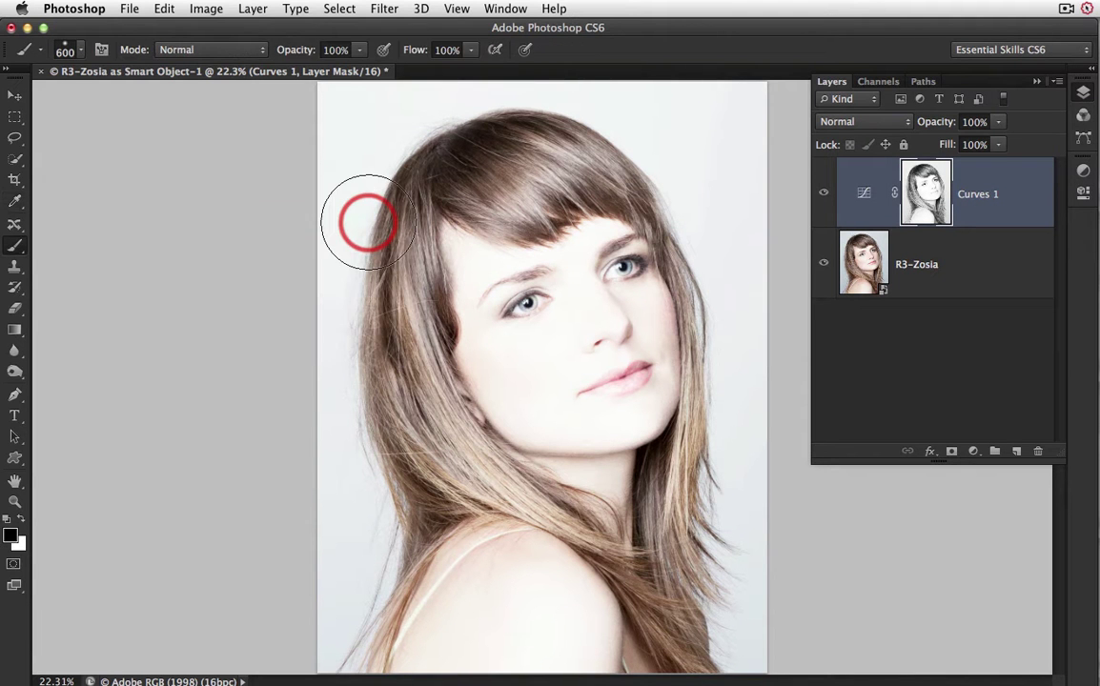
# Display the Curves 1 layer mask on its own in the document window.
pyautogui.click(936, 193)
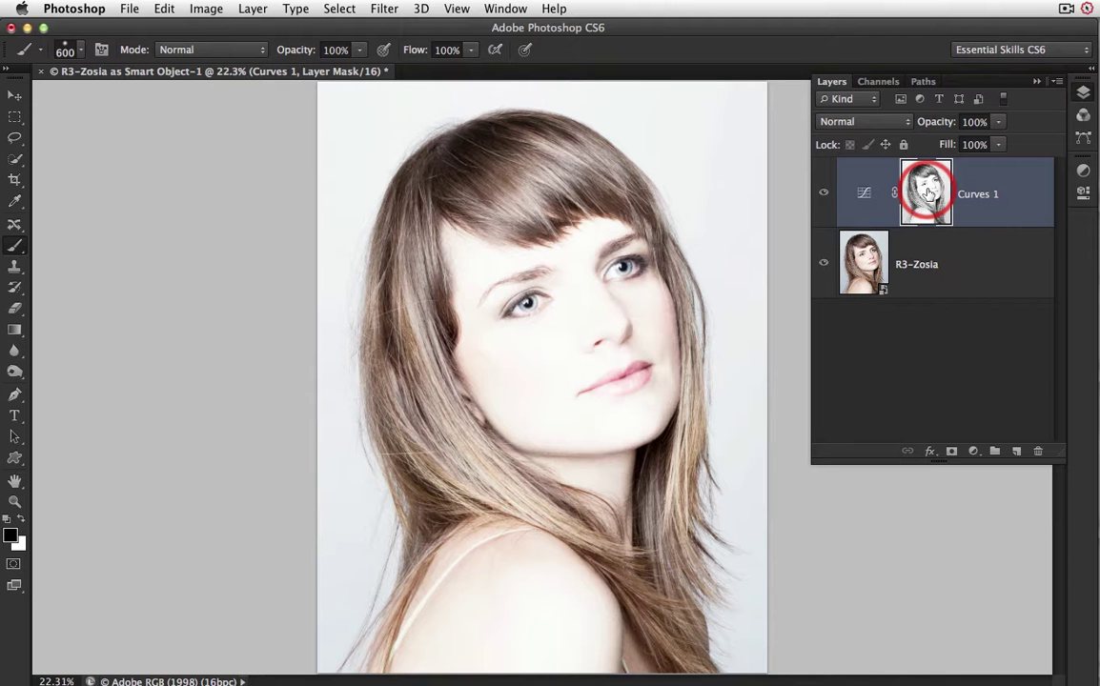
pyautogui.keyDown('alt'); pyautogui.click(928, 195); pyautogui.keyUp('alt')
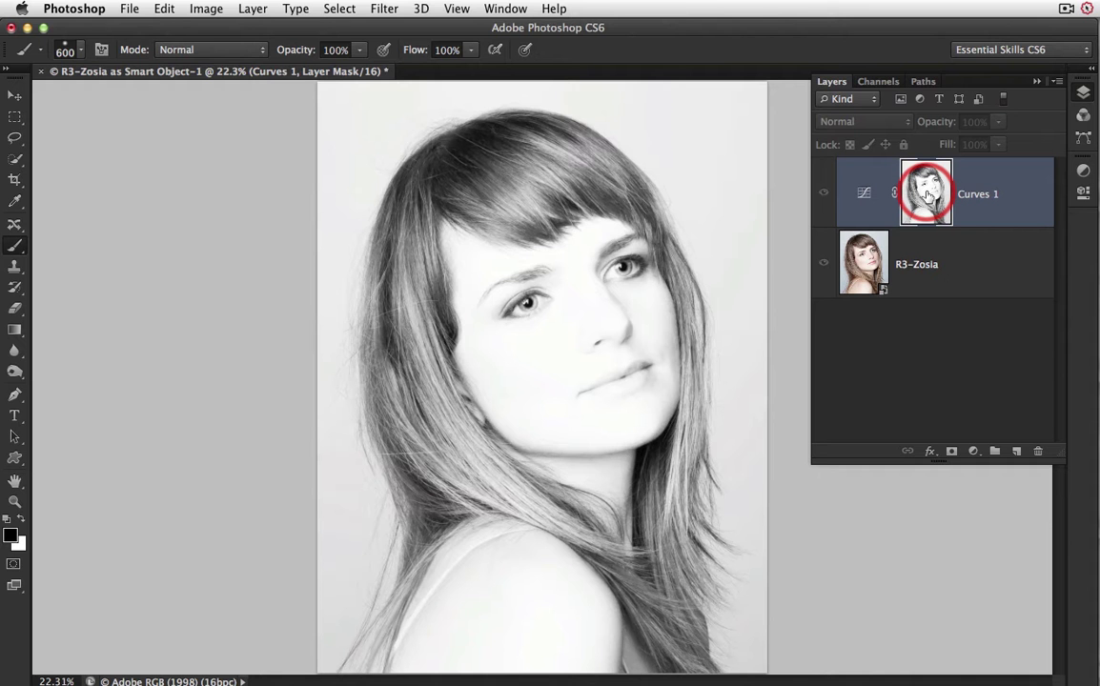
pyautogui.moveTo(928, 195); pyautogui.dragTo(932, 201)
pyautogui.hotkey('ctrl', 'l')
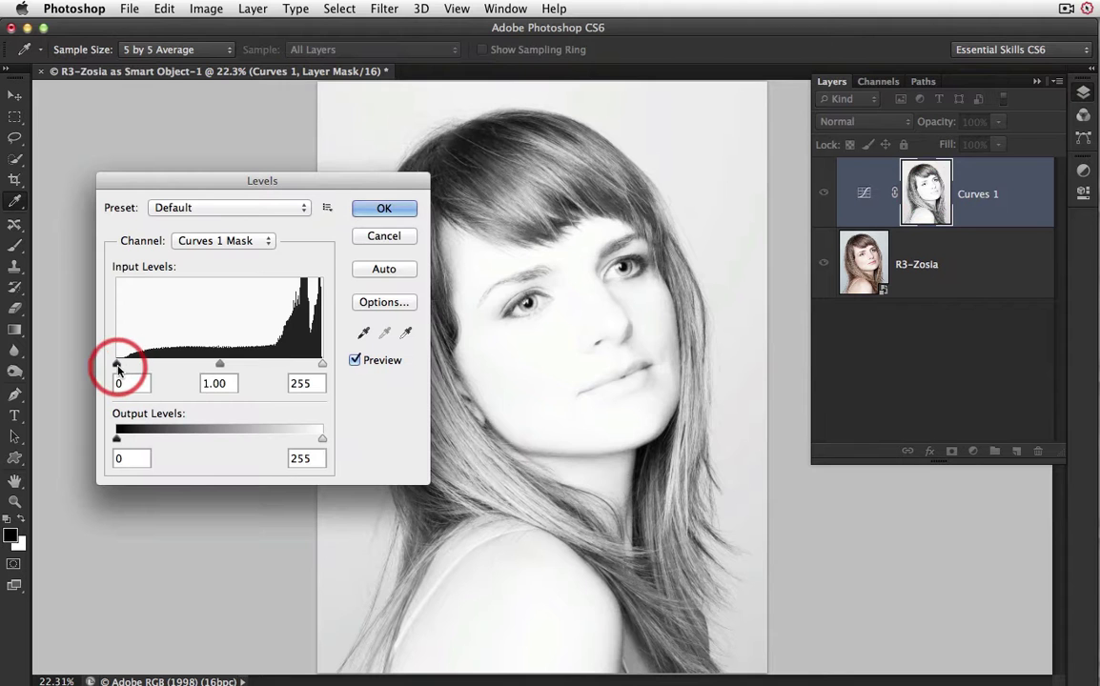
pyautogui.moveTo(117, 365)
pyautogui.mouseDown()
pyautogui.moveTo(181, 368)
pyautogui.moveTo(116, 367)
pyautogui.mouseUp()
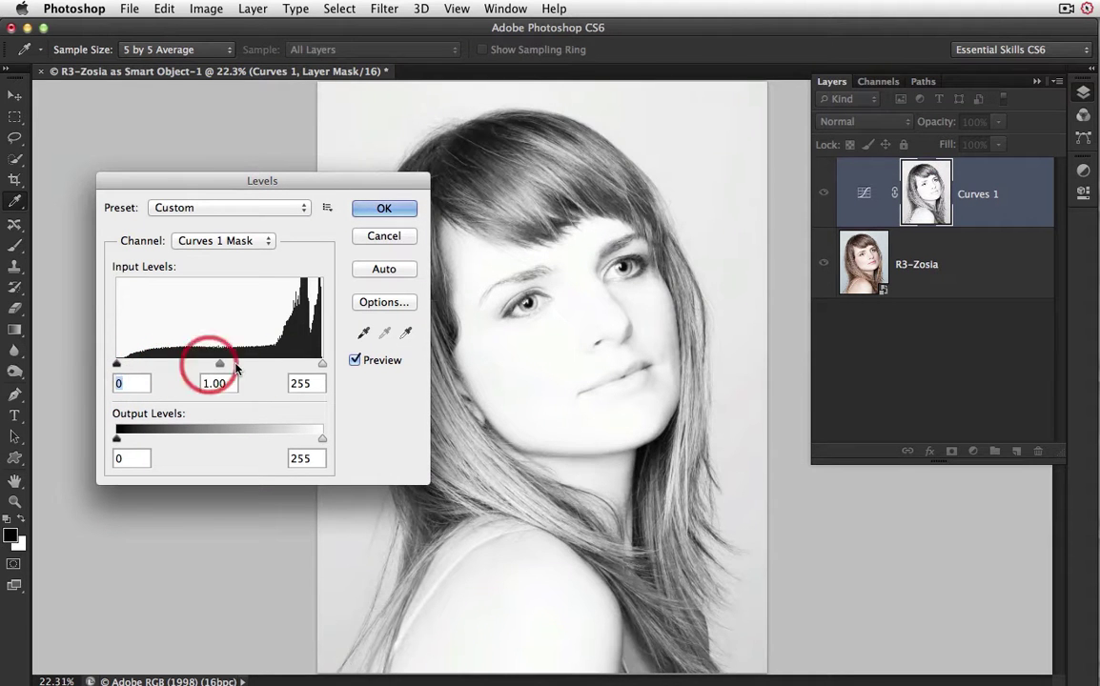
pyautogui.moveTo(320, 367)
pyautogui.mouseDown()
pyautogui.moveTo(287, 367)
pyautogui.moveTo(324, 369)
pyautogui.mouseUp()
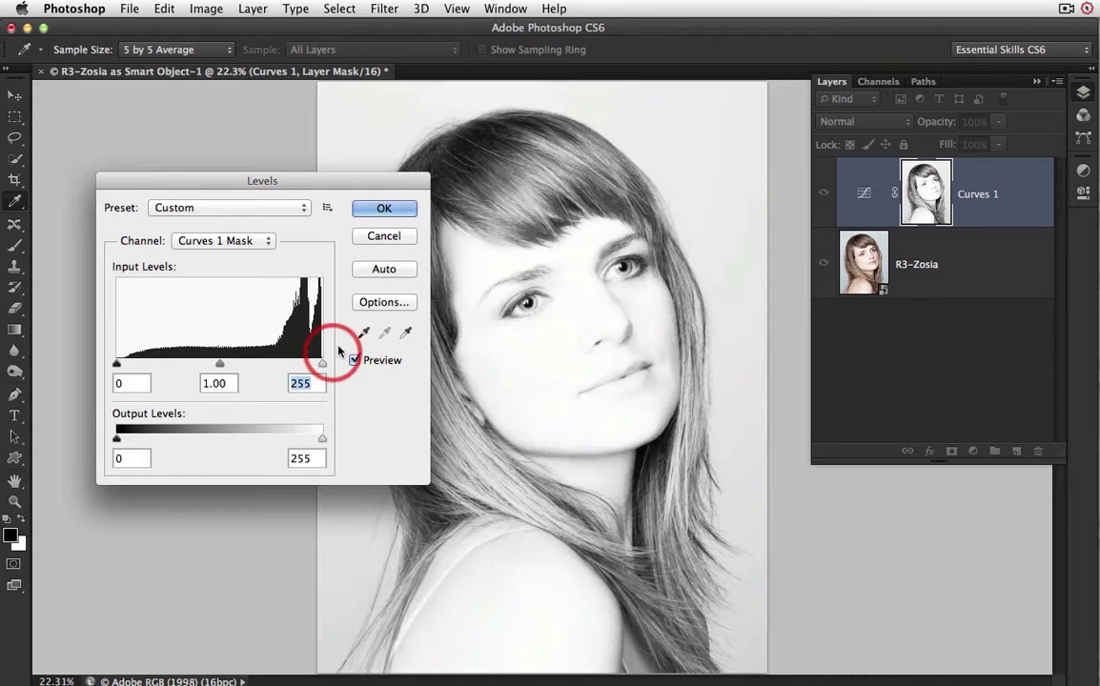
pyautogui.click(360, 237)
pyautogui.press('b')
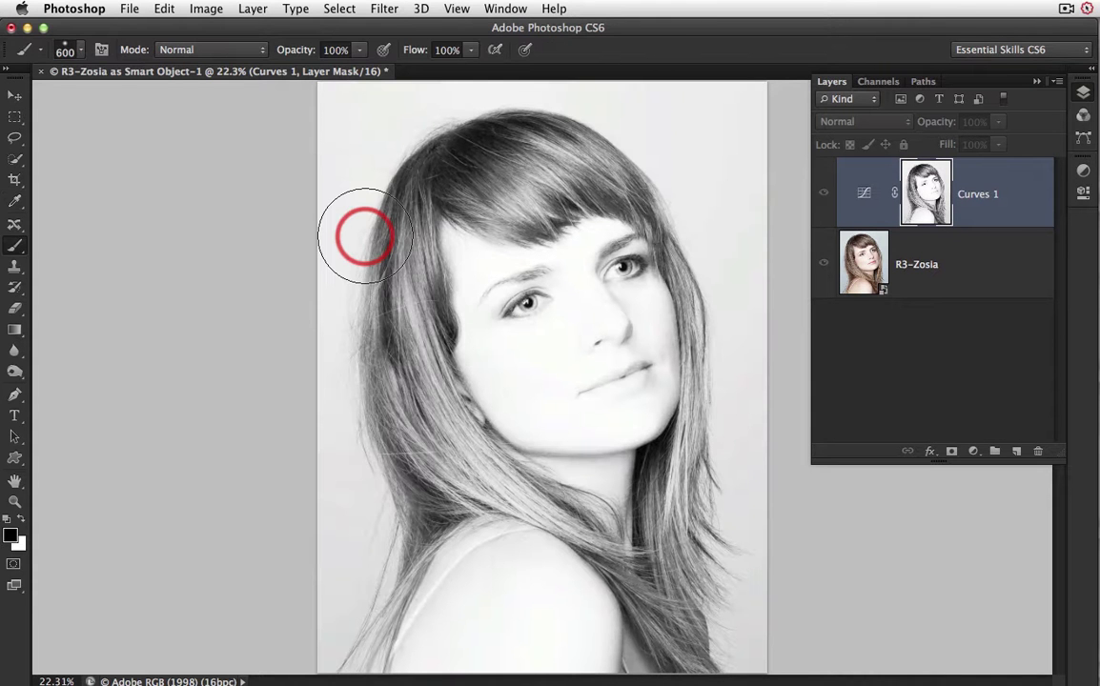
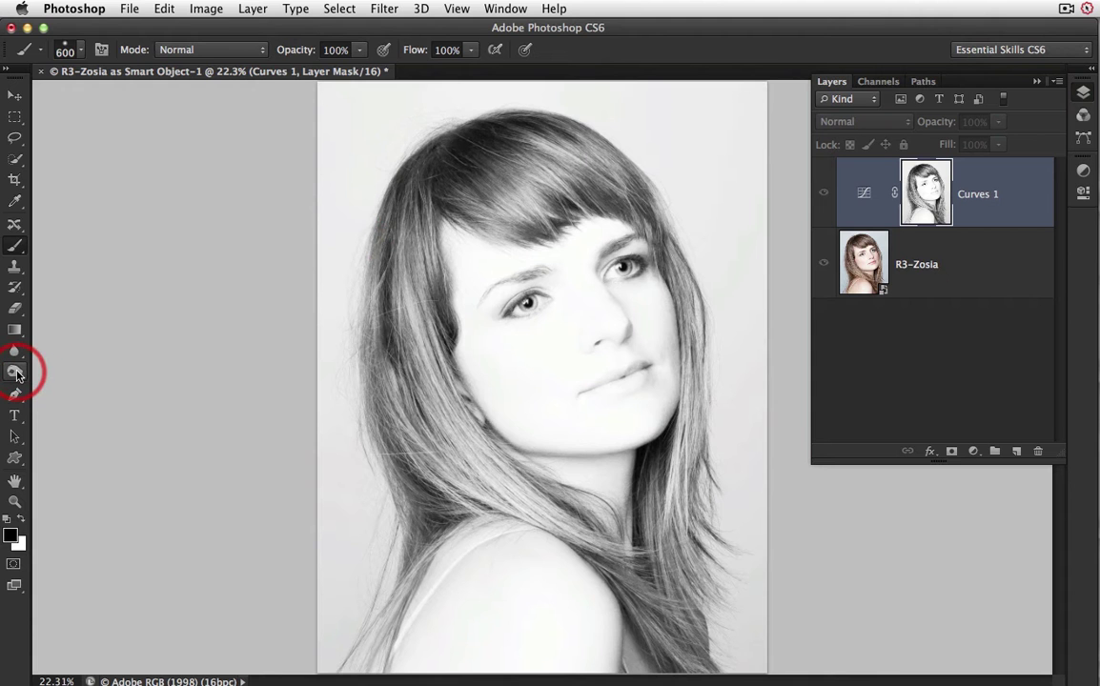
# Darken the lips on the layer mask with the Burn tool, brush size 175, range Midtones and exposure 100%.
pyautogui.click(16, 373)
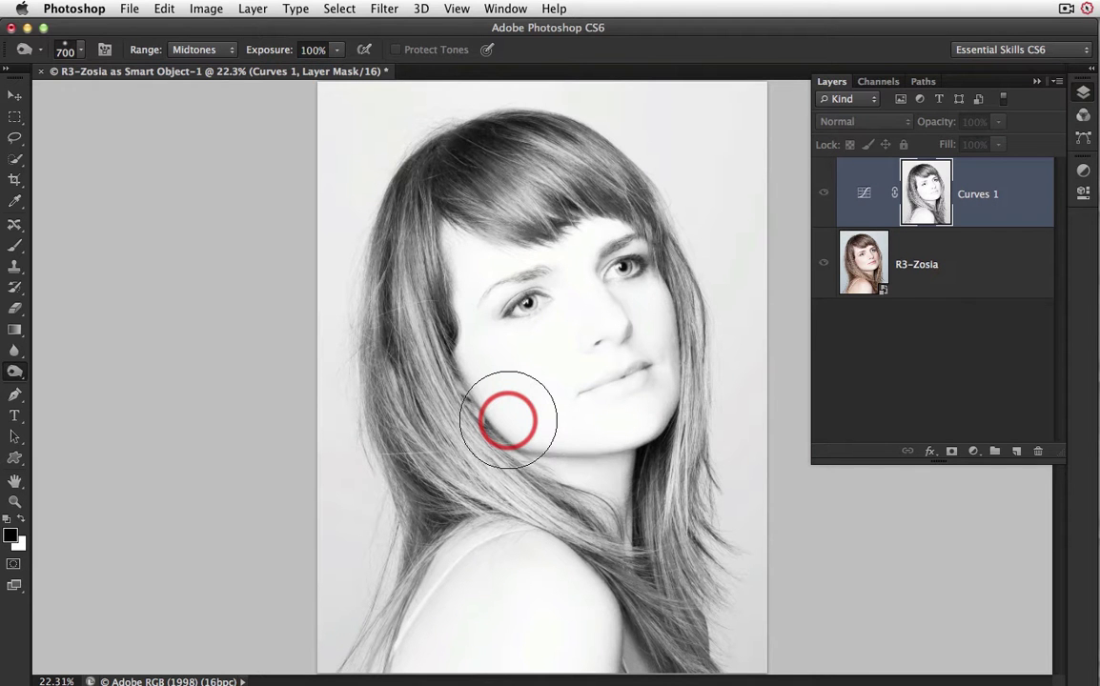
pyautogui.press('[')
pyautogui.press('[')
pyautogui.press('[')
pyautogui.press('[')
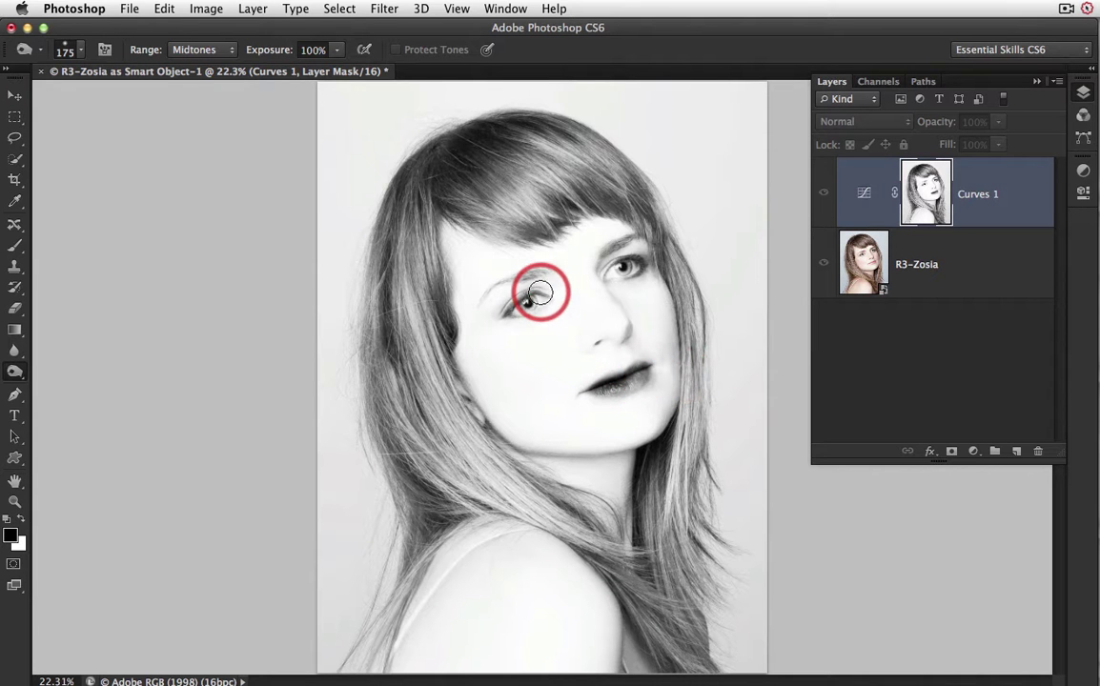
# Darken both eyes on the Curves 1 layer mask with the Burn tool, brush size 100, range Midtones and exposure 100%.
pyautogui.click(556, 323)
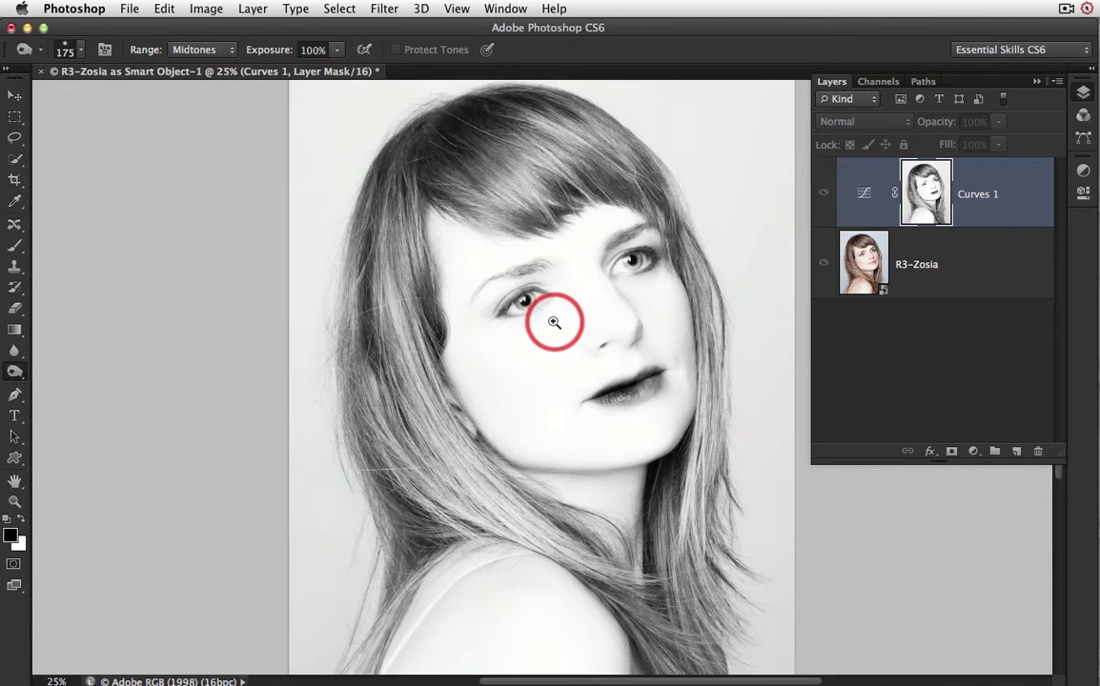
pyautogui.click(558, 322)
pyautogui.click(564, 321)
pyautogui.moveTo(530, 284); pyautogui.dragTo(532, 277)
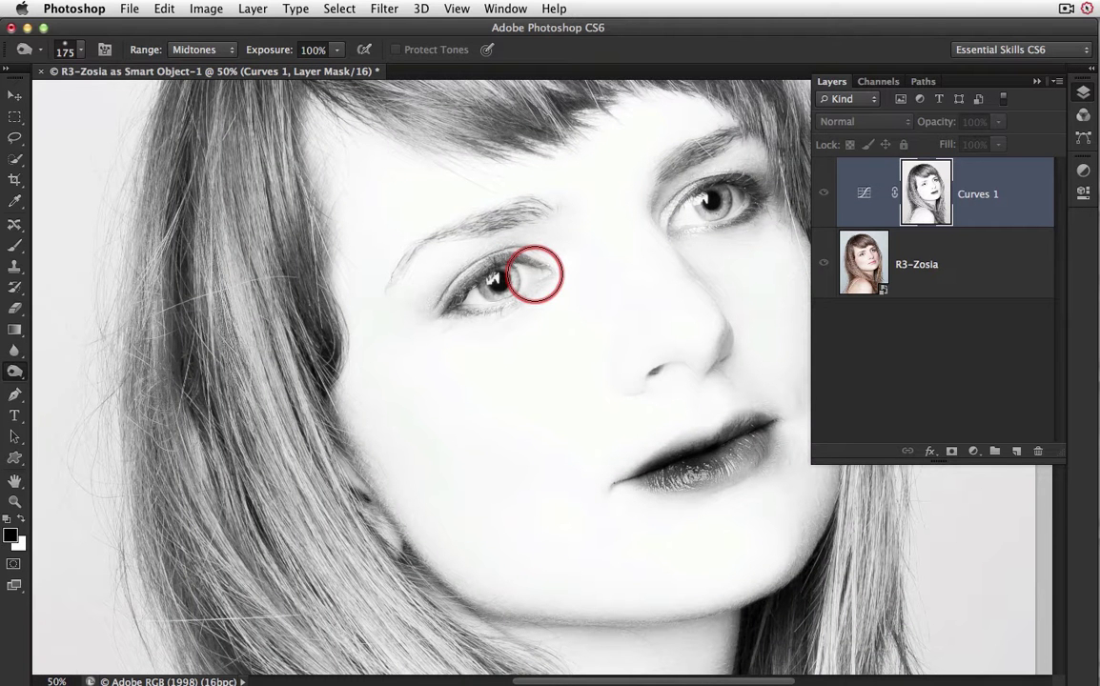
pyautogui.moveTo(532, 268)
pyautogui.mouseDown()
pyautogui.moveTo(497, 254)
pyautogui.moveTo(450, 310)
pyautogui.moveTo(536, 273)
pyautogui.moveTo(510, 246)
pyautogui.moveTo(496, 200)
pyautogui.moveTo(462, 212)
pyautogui.moveTo(754, 145)
pyautogui.moveTo(725, 144)
pyautogui.moveTo(686, 165)
pyautogui.moveTo(668, 227)
pyautogui.moveTo(675, 189)
pyautogui.moveTo(752, 184)
pyautogui.moveTo(750, 204)
pyautogui.moveTo(704, 223)
pyautogui.moveTo(694, 221)
pyautogui.moveTo(693, 197)
pyautogui.mouseUp()
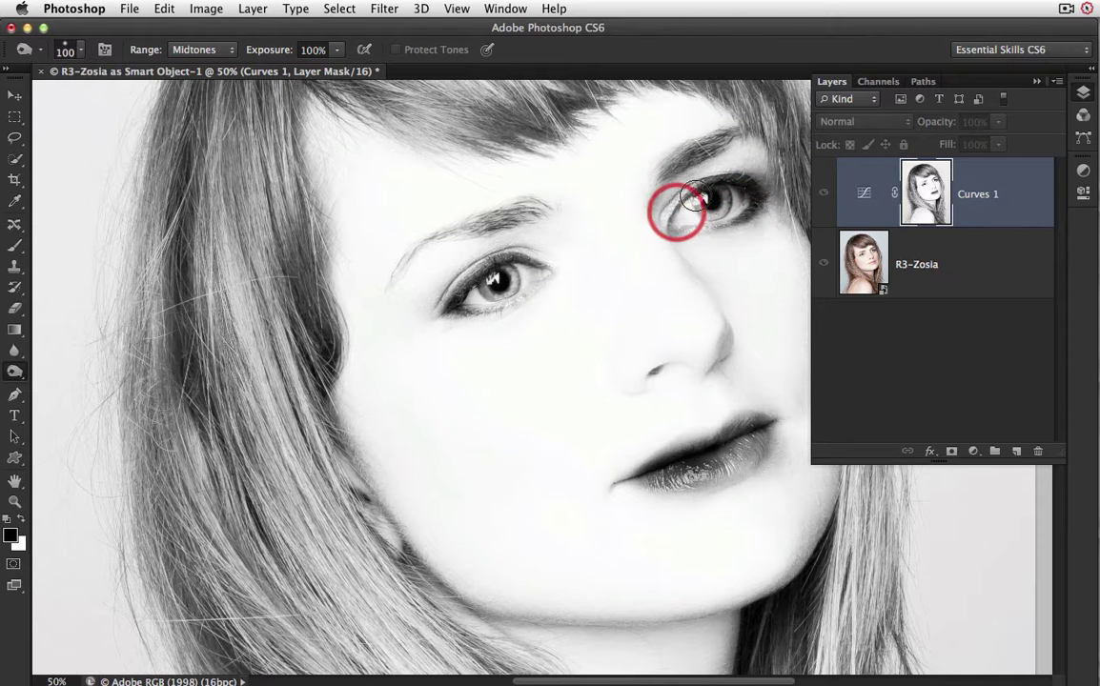
pyautogui.moveTo(776, 193)
pyautogui.mouseDown()
pyautogui.moveTo(529, 297)
pyautogui.moveTo(544, 279)
pyautogui.moveTo(672, 231)
pyautogui.moveTo(782, 234)
pyautogui.mouseUp()
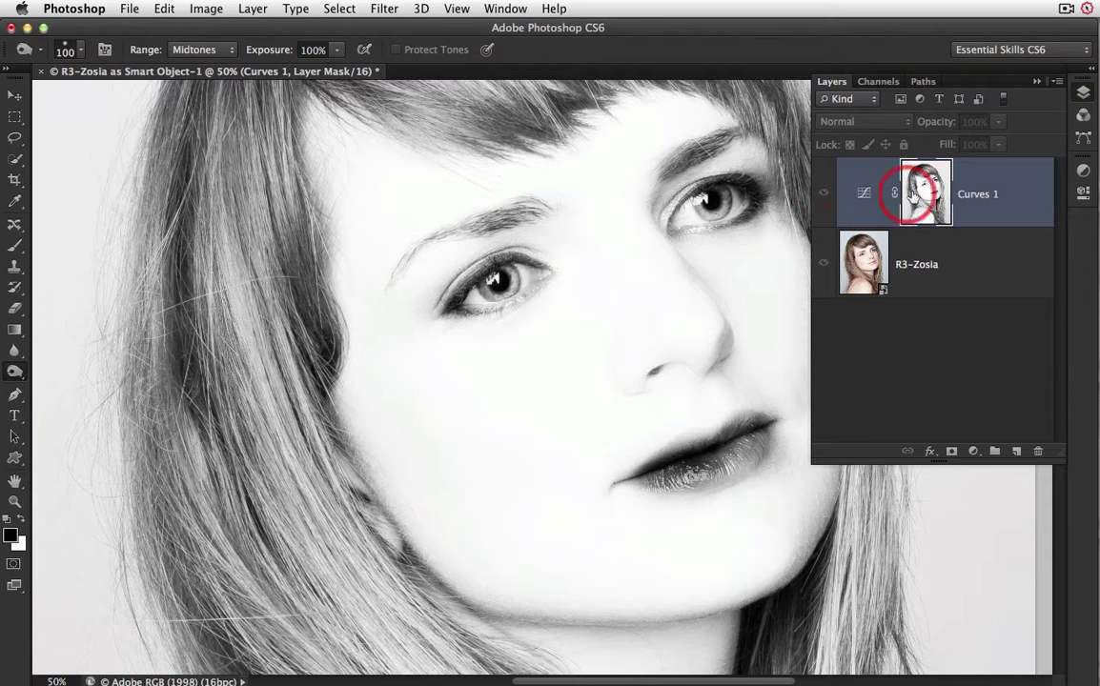
# Return to the full-colour image and examine how the masked Curves adjustment affects the lips, eyes and hair.
pyautogui.click(863, 196)
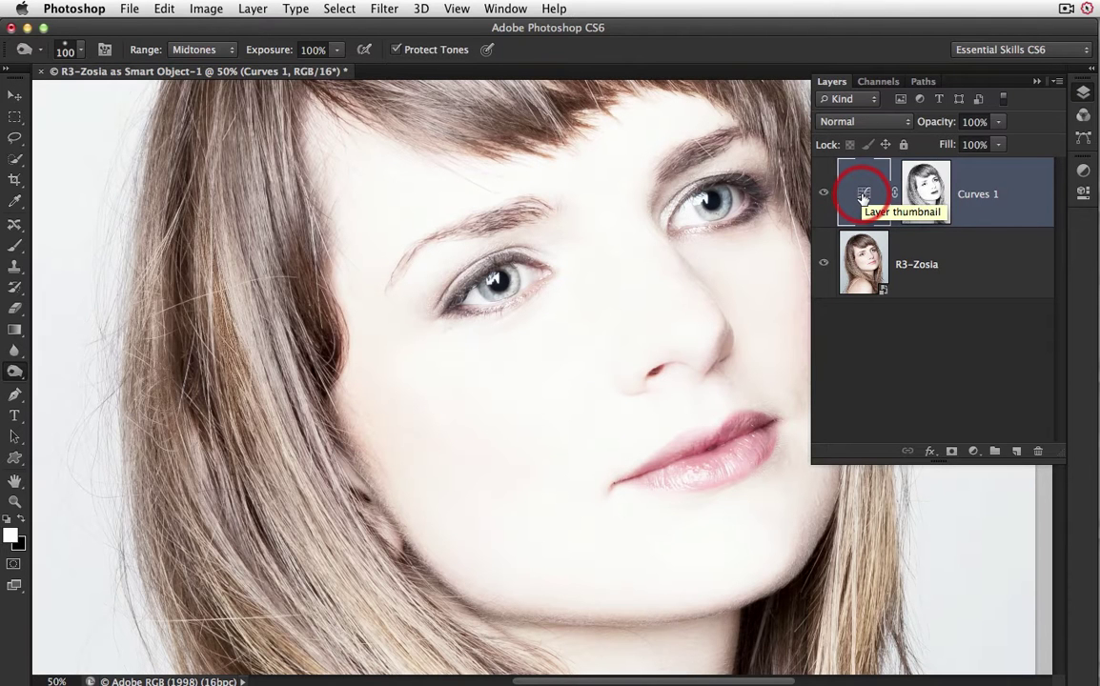
pyautogui.moveTo(712, 452)
pyautogui.mouseDown()
pyautogui.moveTo(659, 472)
pyautogui.moveTo(696, 469)
pyautogui.moveTo(751, 441)
pyautogui.moveTo(758, 419)
pyautogui.moveTo(724, 449)
pyautogui.moveTo(655, 472)
pyautogui.moveTo(763, 426)
pyautogui.moveTo(716, 449)
pyautogui.mouseUp()
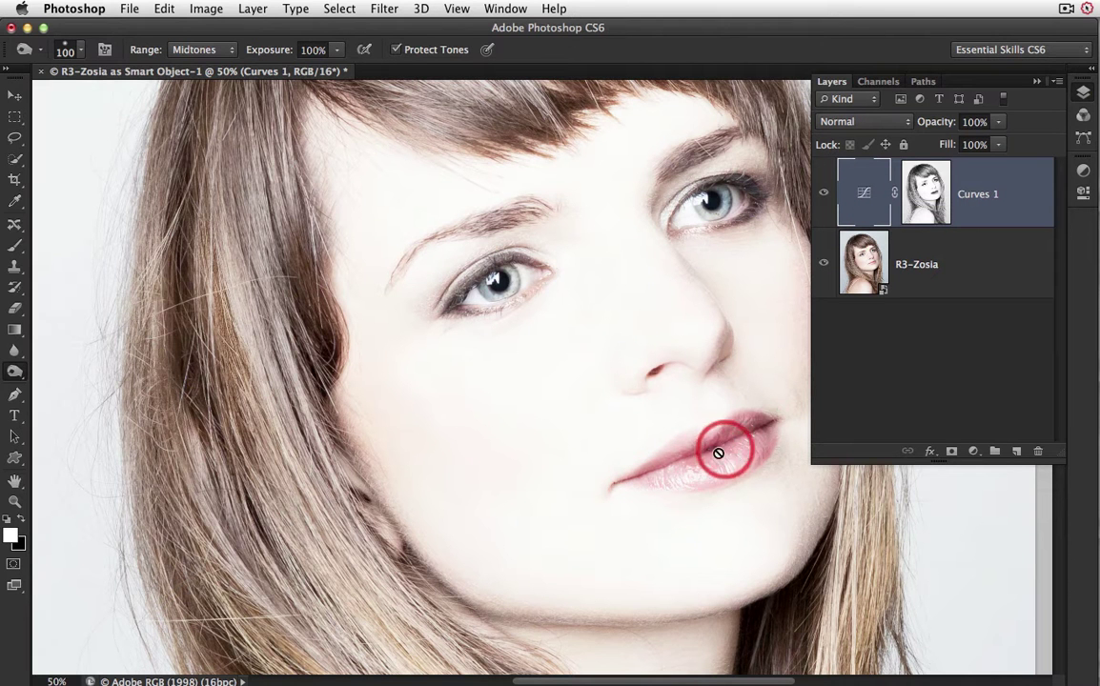
pyautogui.click(541, 288)
pyautogui.moveTo(540, 288)
pyautogui.mouseDown()
pyautogui.moveTo(485, 307)
pyautogui.moveTo(544, 266)
pyautogui.moveTo(593, 265)
pyautogui.moveTo(592, 279)
pyautogui.moveTo(765, 186)
pyautogui.mouseUp()
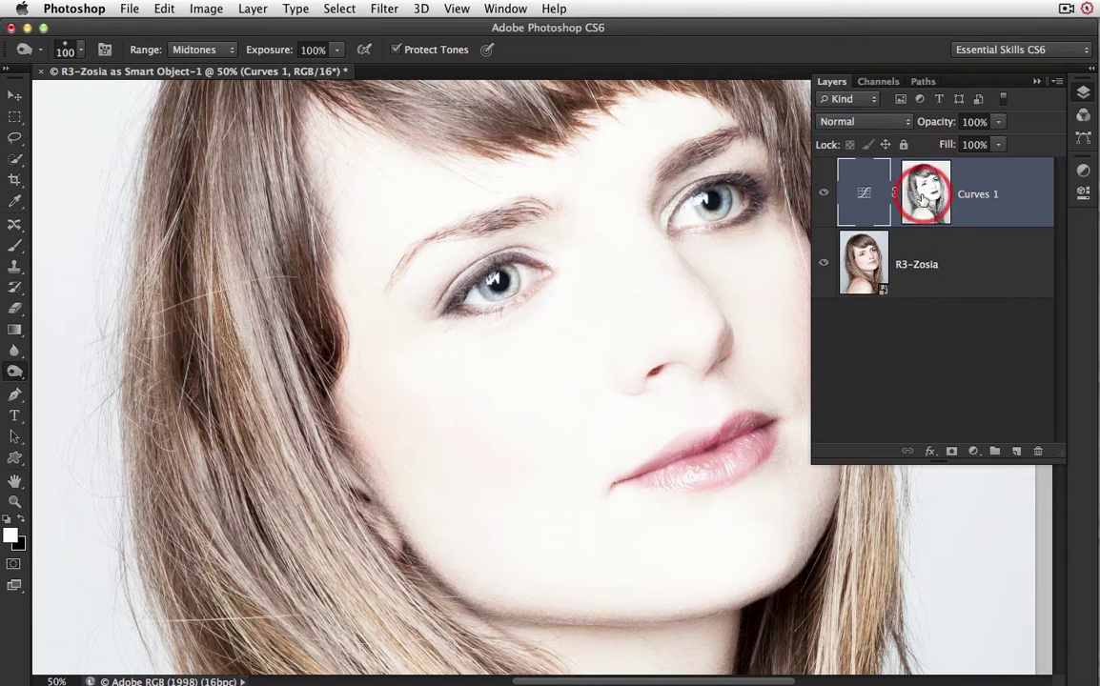
pyautogui.moveTo(923, 197); pyautogui.dragTo(788, 423)
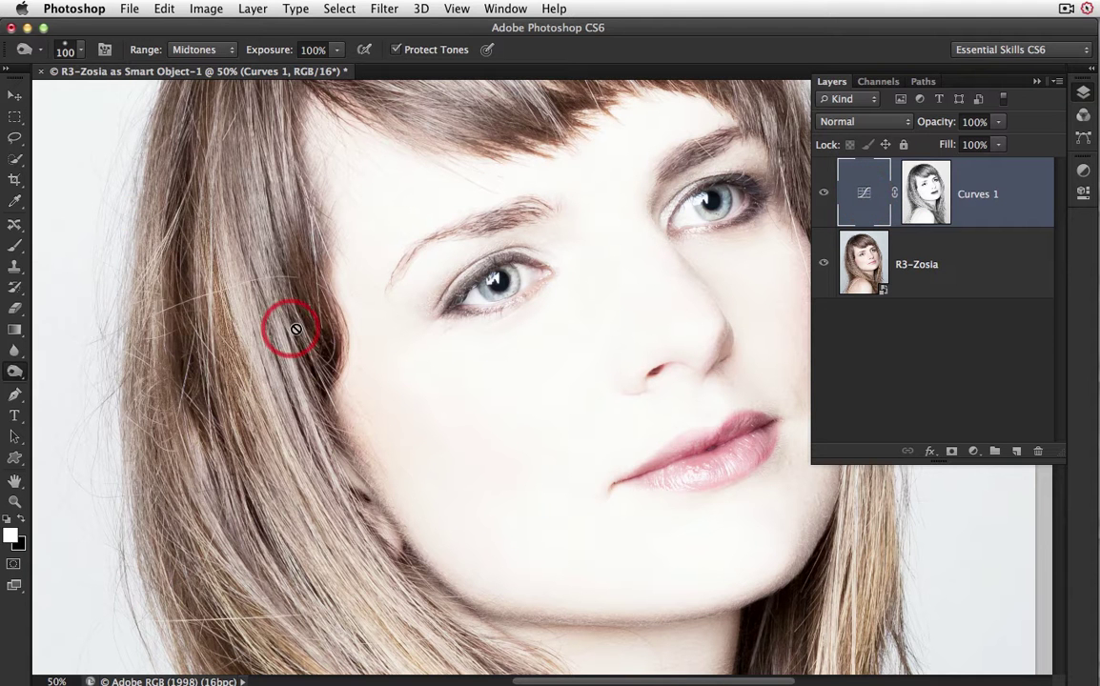
pyautogui.scroll(-1, 311, 328)
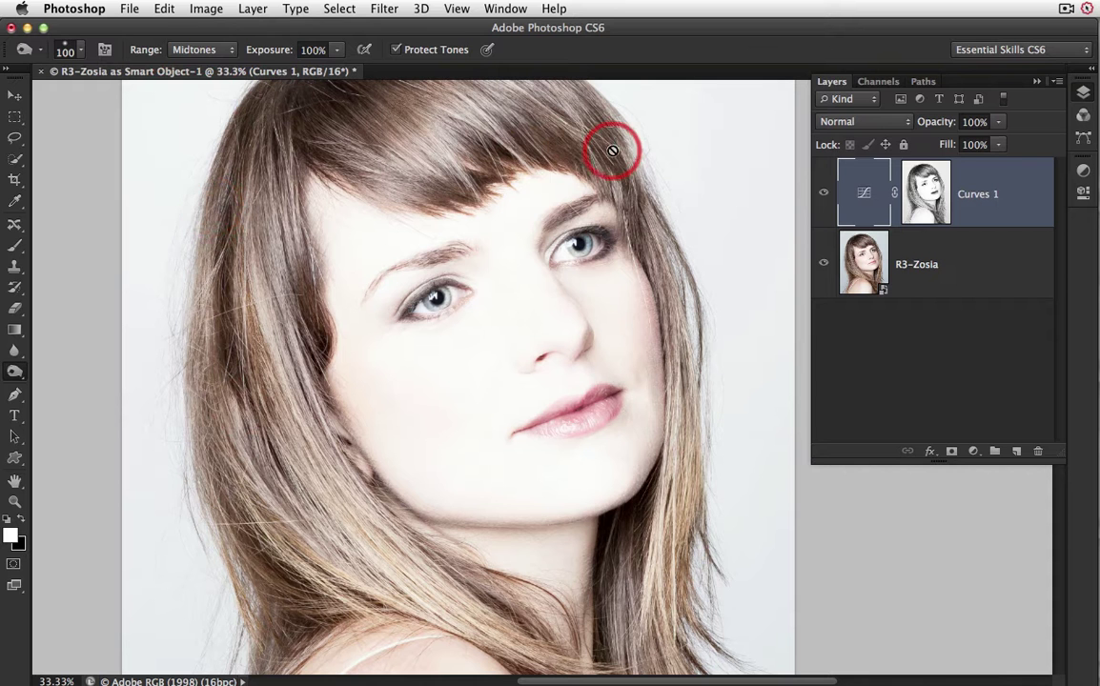
pyautogui.click(672, 131)
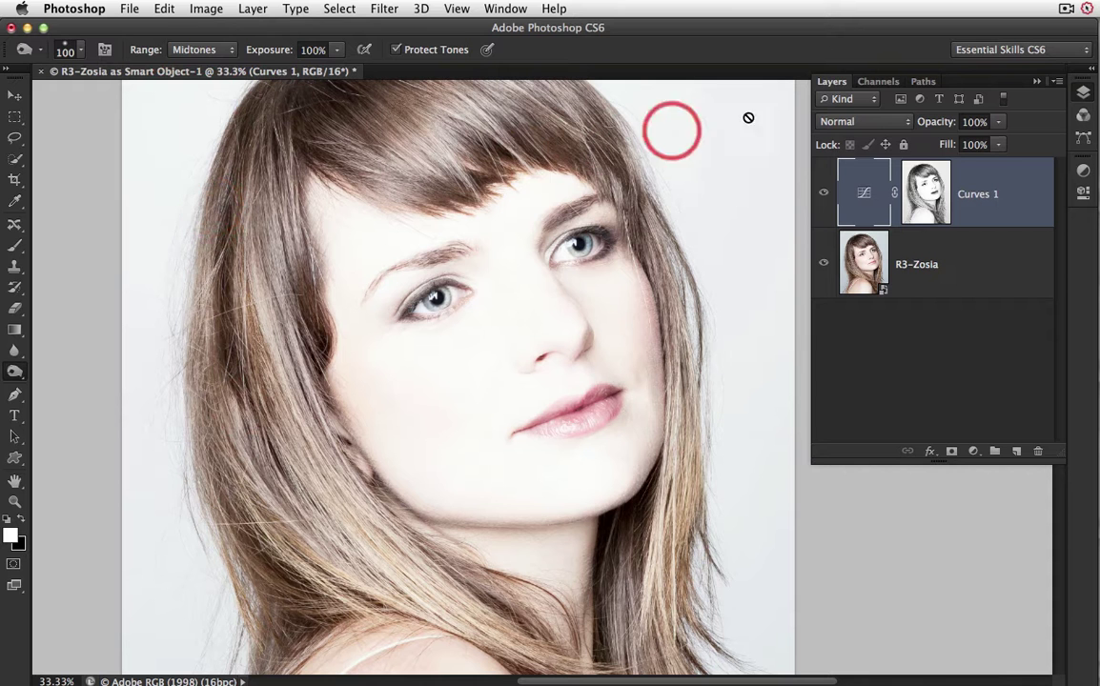
# Compare the Red, Green and Blue channels individually and duplicate the Blue channel.
pyautogui.click(879, 82)
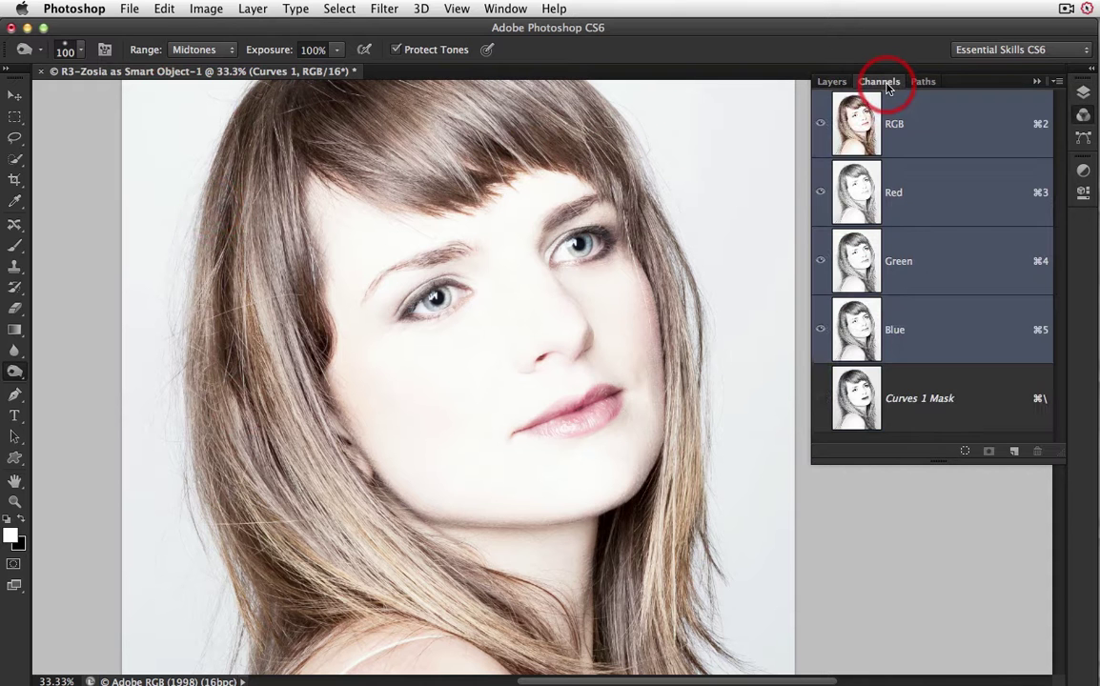
pyautogui.click(934, 195)
pyautogui.click(967, 271)
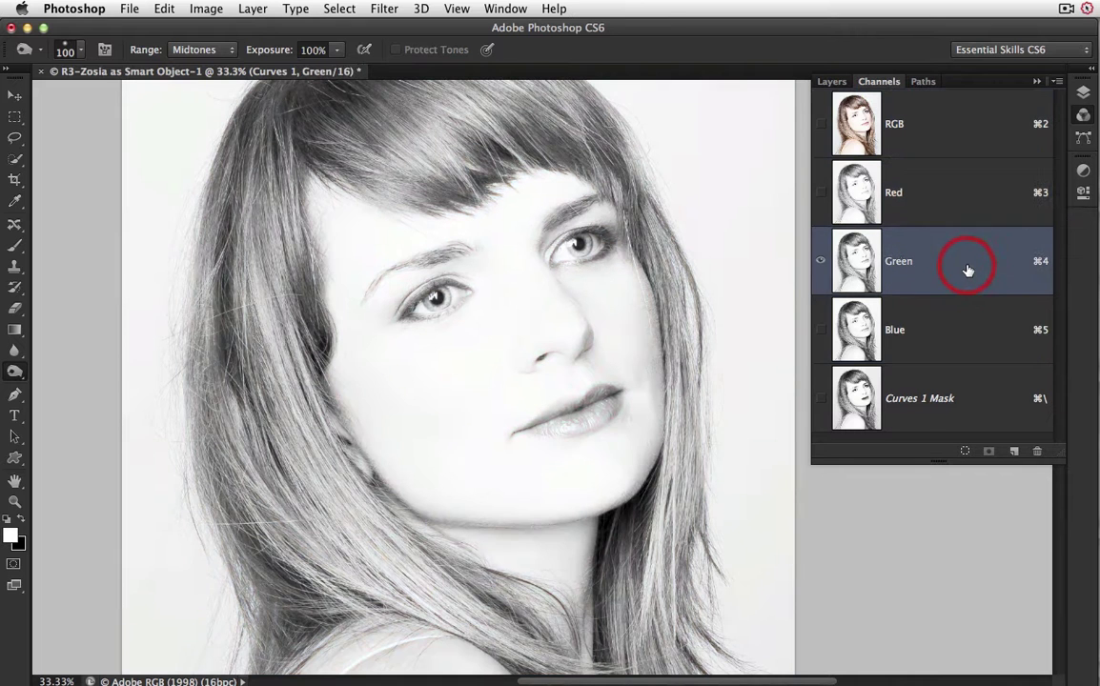
pyautogui.click(964, 330)
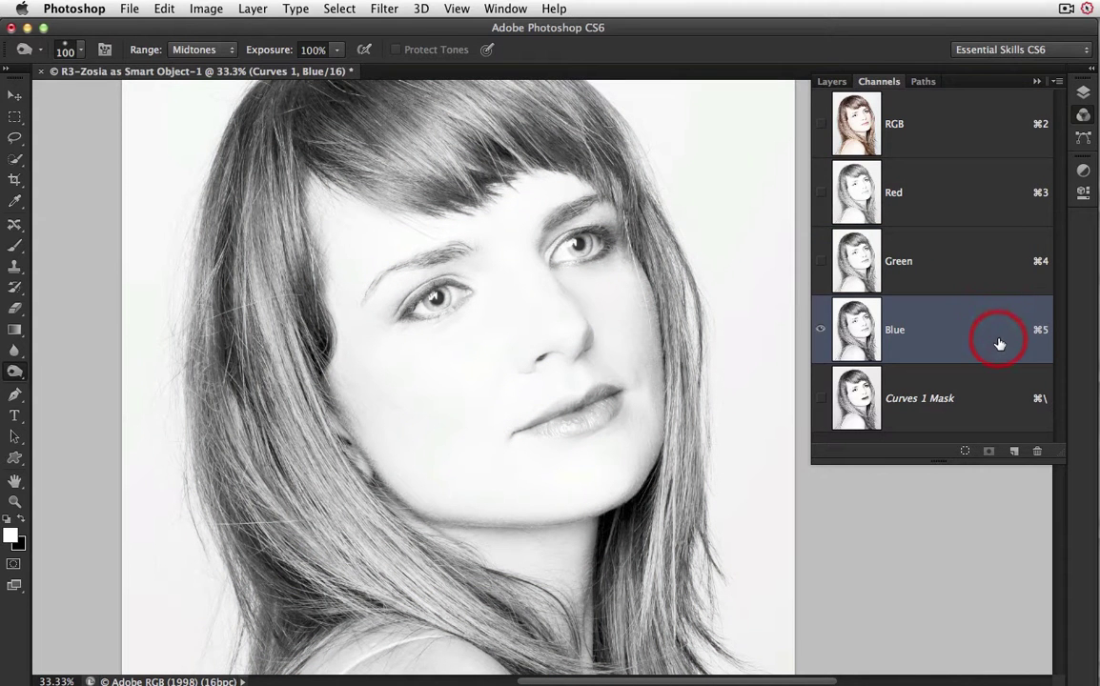
pyautogui.moveTo(999, 330); pyautogui.dragTo(1017, 452)
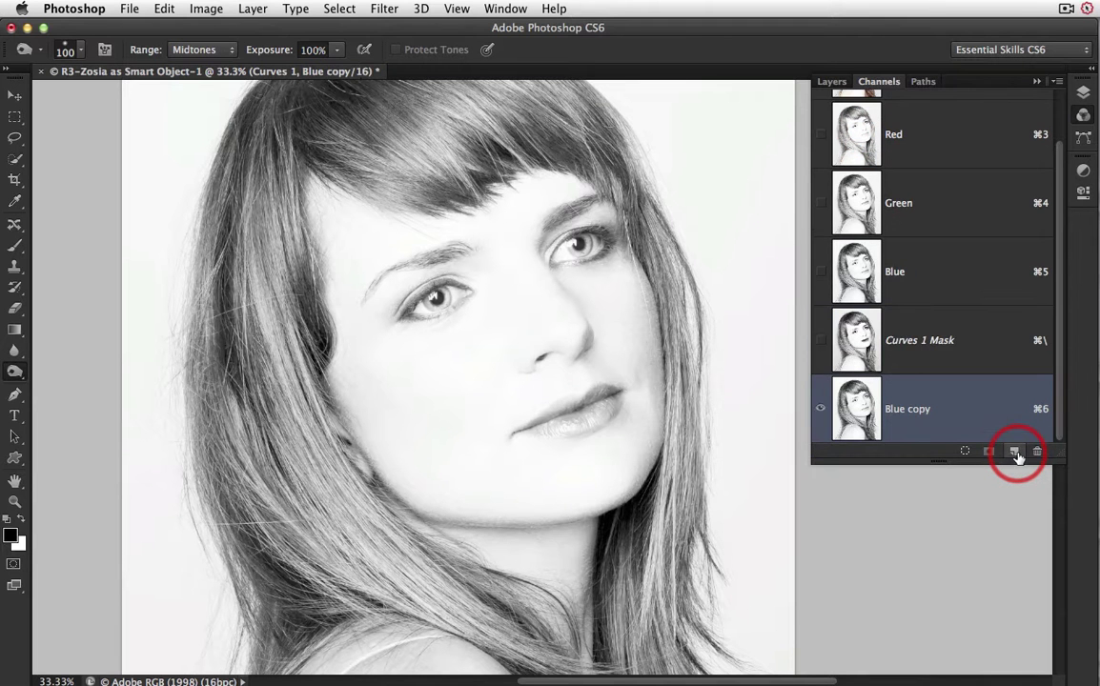
pyautogui.moveTo(299, 169); pyautogui.dragTo(316, 202)
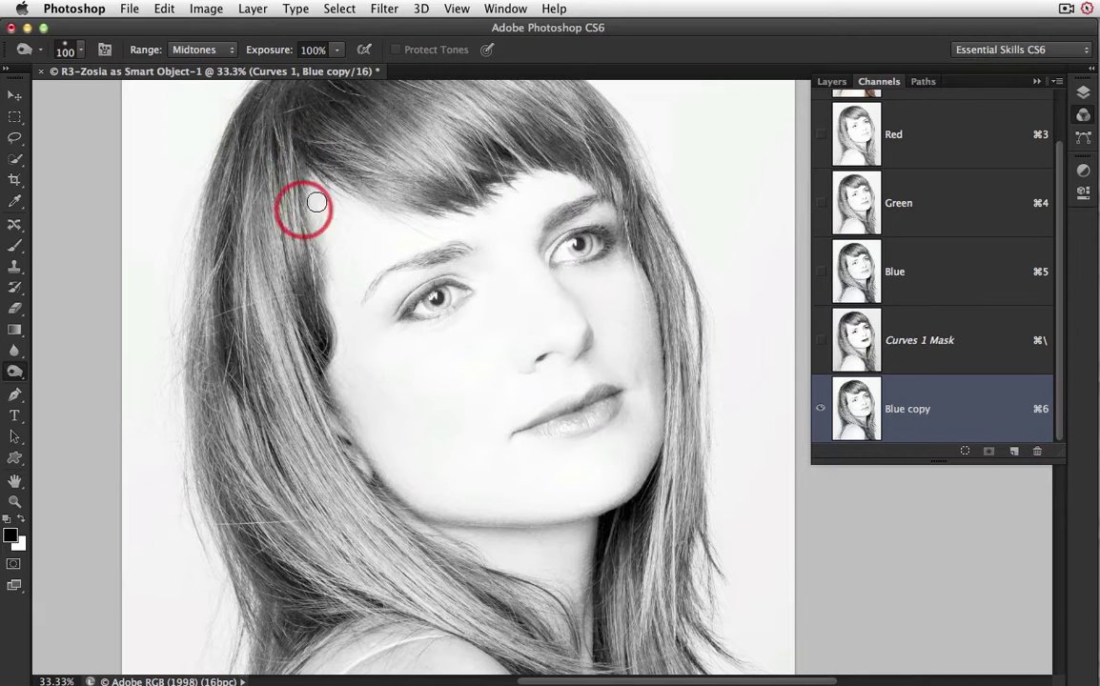
pyautogui.moveTo(265, 135)
pyautogui.mouseDown()
pyautogui.moveTo(150, 140)
pyautogui.moveTo(143, 201)
pyautogui.moveTo(159, 109)
pyautogui.moveTo(154, 146)
pyautogui.moveTo(208, 114)
pyautogui.moveTo(393, 118)
pyautogui.mouseUp()
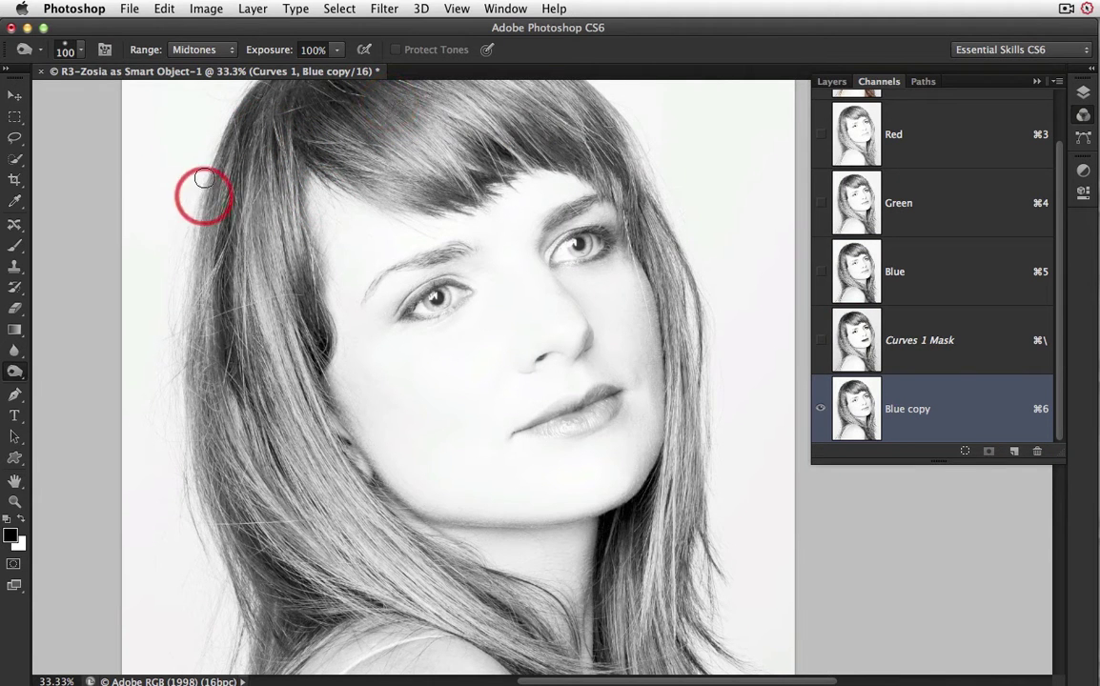
pyautogui.moveTo(204, 178)
pyautogui.mouseDown()
pyautogui.moveTo(176, 104)
pyautogui.moveTo(165, 301)
pyautogui.moveTo(166, 155)
pyautogui.moveTo(416, 102)
pyautogui.moveTo(511, 111)
pyautogui.moveTo(520, 147)
pyautogui.moveTo(466, 124)
pyautogui.moveTo(360, 246)
pyautogui.moveTo(399, 123)
pyautogui.mouseUp()
pyautogui.moveTo(301, 301)
pyautogui.mouseDown()
pyautogui.moveTo(332, 226)
pyautogui.moveTo(262, 285)
pyautogui.mouseUp()
# Burn the hair around the head to black on the duplicated Blue channel with brush size 600, range Midtones and exposure 100%.
pyautogui.click(25, 384)
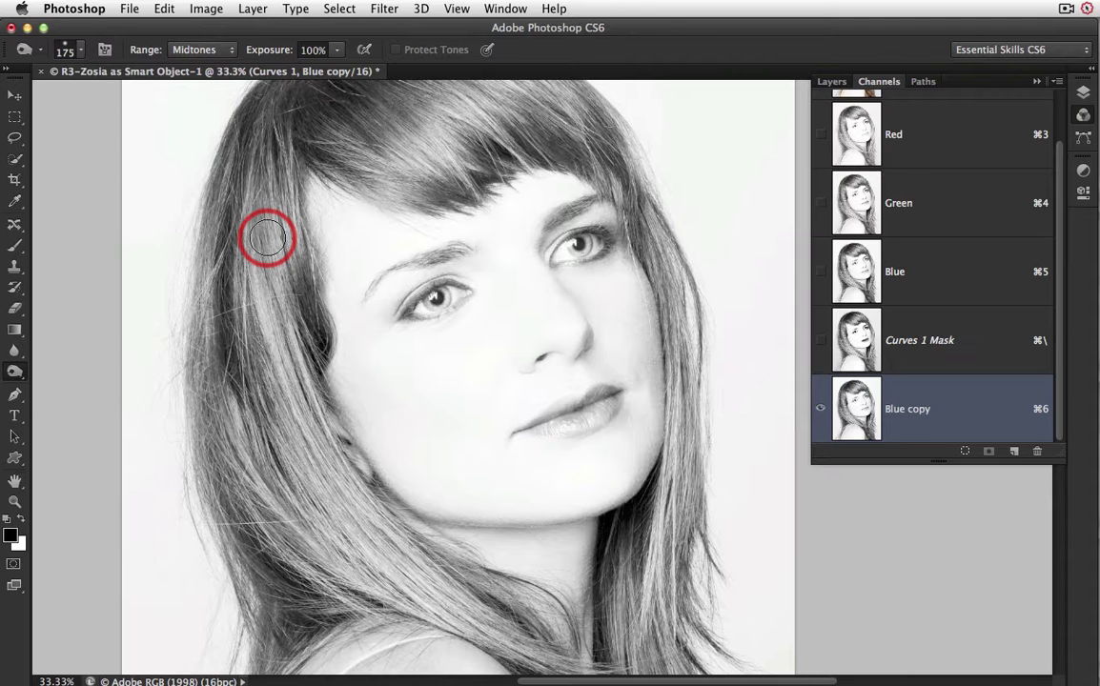
pyautogui.press(']')
pyautogui.press(']')
pyautogui.press(']')
pyautogui.press(']')
pyautogui.press(']')
pyautogui.moveTo(265, 221)
pyautogui.mouseDown()
pyautogui.moveTo(260, 190)
pyautogui.moveTo(241, 428)
pyautogui.moveTo(244, 283)
pyautogui.moveTo(247, 449)
pyautogui.moveTo(249, 422)
pyautogui.moveTo(288, 596)
pyautogui.moveTo(281, 639)
pyautogui.moveTo(268, 414)
pyautogui.moveTo(255, 471)
pyautogui.moveTo(239, 463)
pyautogui.moveTo(237, 380)
pyautogui.moveTo(234, 433)
pyautogui.moveTo(258, 298)
pyautogui.moveTo(240, 272)
pyautogui.moveTo(233, 289)
pyautogui.moveTo(230, 260)
pyautogui.moveTo(220, 259)
pyautogui.moveTo(280, 114)
pyautogui.moveTo(232, 305)
pyautogui.moveTo(233, 215)
pyautogui.moveTo(212, 328)
pyautogui.moveTo(215, 432)
pyautogui.moveTo(260, 533)
pyautogui.moveTo(267, 654)
pyautogui.moveTo(291, 598)
pyautogui.moveTo(280, 425)
pyautogui.moveTo(298, 281)
pyautogui.moveTo(334, 171)
pyautogui.moveTo(275, 238)
pyautogui.moveTo(296, 132)
pyautogui.moveTo(389, 168)
pyautogui.moveTo(368, 263)
pyautogui.moveTo(334, 226)
pyautogui.moveTo(324, 426)
pyautogui.mouseUp()
pyautogui.moveTo(364, 282)
pyautogui.mouseDown()
pyautogui.moveTo(334, 259)
pyautogui.moveTo(401, 262)
pyautogui.moveTo(439, 243)
pyautogui.moveTo(388, 229)
pyautogui.moveTo(433, 246)
pyautogui.moveTo(407, 225)
pyautogui.moveTo(565, 300)
pyautogui.moveTo(522, 281)
pyautogui.moveTo(495, 246)
pyautogui.moveTo(553, 288)
pyautogui.moveTo(516, 250)
pyautogui.moveTo(569, 293)
pyautogui.moveTo(572, 309)
pyautogui.moveTo(542, 291)
pyautogui.moveTo(571, 313)
pyautogui.moveTo(508, 264)
pyautogui.moveTo(570, 337)
pyautogui.moveTo(603, 413)
pyautogui.moveTo(612, 347)
pyautogui.moveTo(623, 362)
pyautogui.moveTo(643, 493)
pyautogui.moveTo(647, 456)
pyautogui.moveTo(659, 480)
pyautogui.moveTo(655, 520)
pyautogui.moveTo(651, 440)
pyautogui.moveTo(678, 654)
pyautogui.moveTo(670, 570)
pyautogui.moveTo(674, 580)
pyautogui.moveTo(671, 658)
pyautogui.moveTo(622, 394)
pyautogui.moveTo(638, 412)
pyautogui.moveTo(584, 311)
pyautogui.moveTo(452, 325)
pyautogui.moveTo(398, 307)
pyautogui.mouseUp()
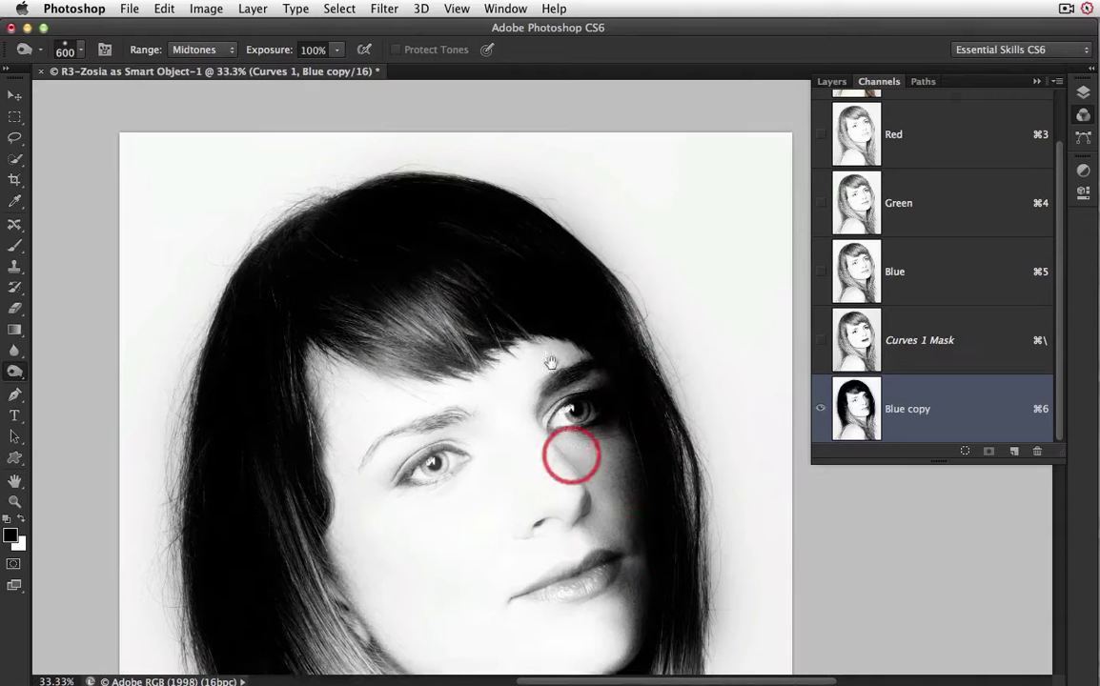
# Burn the lower hair beside the neck and shoulder to black on the duplicated Blue channel, out to the loose strands.
pyautogui.moveTo(571, 449)
pyautogui.mouseDown()
pyautogui.moveTo(540, 299)
pyautogui.moveTo(572, 444)
pyautogui.moveTo(563, 430)
pyautogui.moveTo(555, 444)
pyautogui.moveTo(563, 545)
pyautogui.moveTo(550, 370)
pyautogui.moveTo(530, 553)
pyautogui.moveTo(546, 644)
pyautogui.moveTo(576, 651)
pyautogui.mouseUp()
pyautogui.scroll(-10, 577, 651)
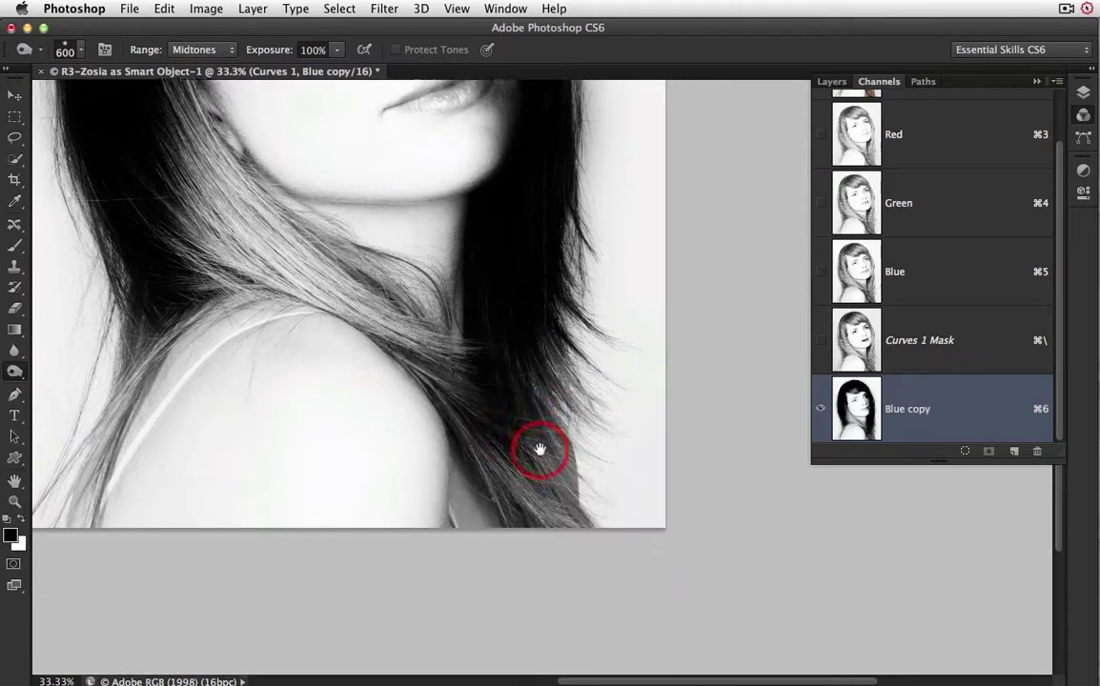
pyautogui.moveTo(518, 445)
pyautogui.mouseDown()
pyautogui.moveTo(554, 514)
pyautogui.moveTo(531, 462)
pyautogui.moveTo(509, 445)
pyautogui.moveTo(507, 354)
pyautogui.moveTo(448, 418)
pyautogui.moveTo(326, 463)
pyautogui.moveTo(383, 445)
pyautogui.moveTo(571, 449)
pyautogui.mouseUp()
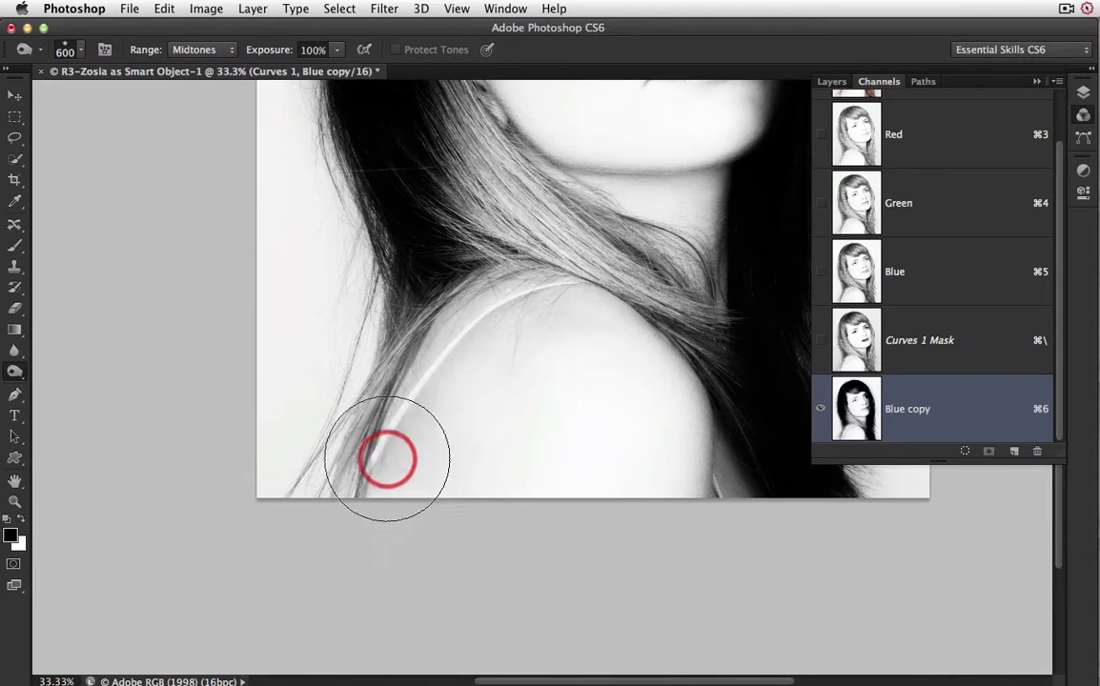
pyautogui.moveTo(367, 465)
pyautogui.mouseDown()
pyautogui.moveTo(362, 447)
pyautogui.moveTo(357, 491)
pyautogui.moveTo(420, 300)
pyautogui.moveTo(400, 449)
pyautogui.moveTo(312, 473)
pyautogui.moveTo(419, 351)
pyautogui.moveTo(435, 274)
pyautogui.moveTo(393, 472)
pyautogui.mouseUp()
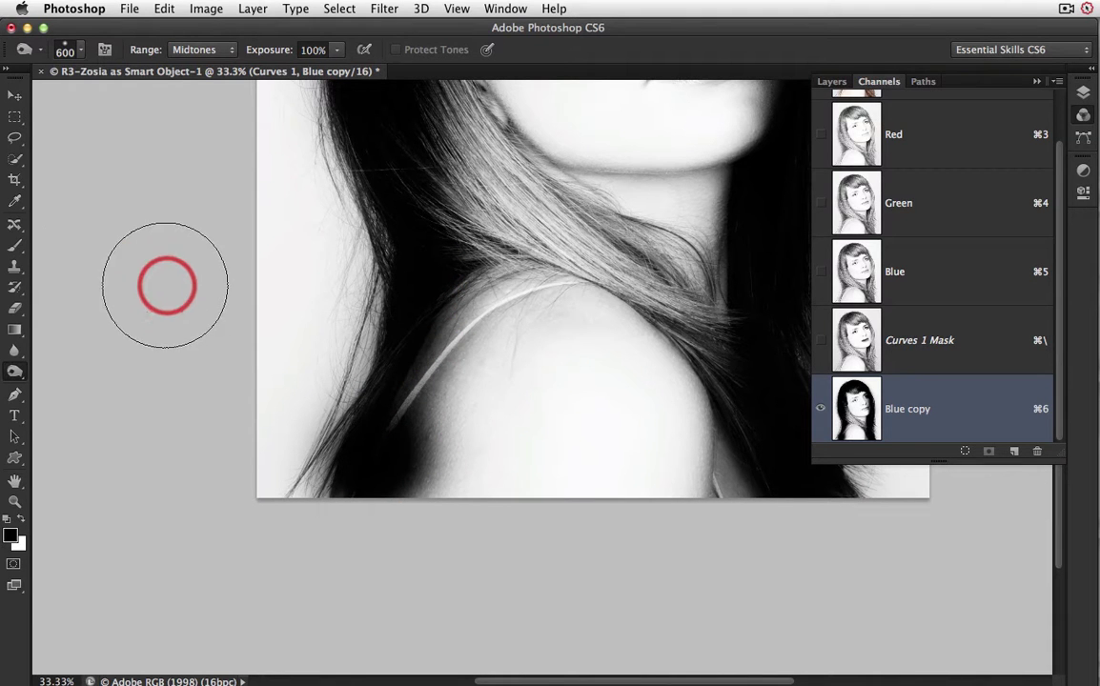
# Fill the shoulder, neck and face inside the hair outline with black using the Brush tool in Normal mode at 100% opacity.
pyautogui.click(18, 249)
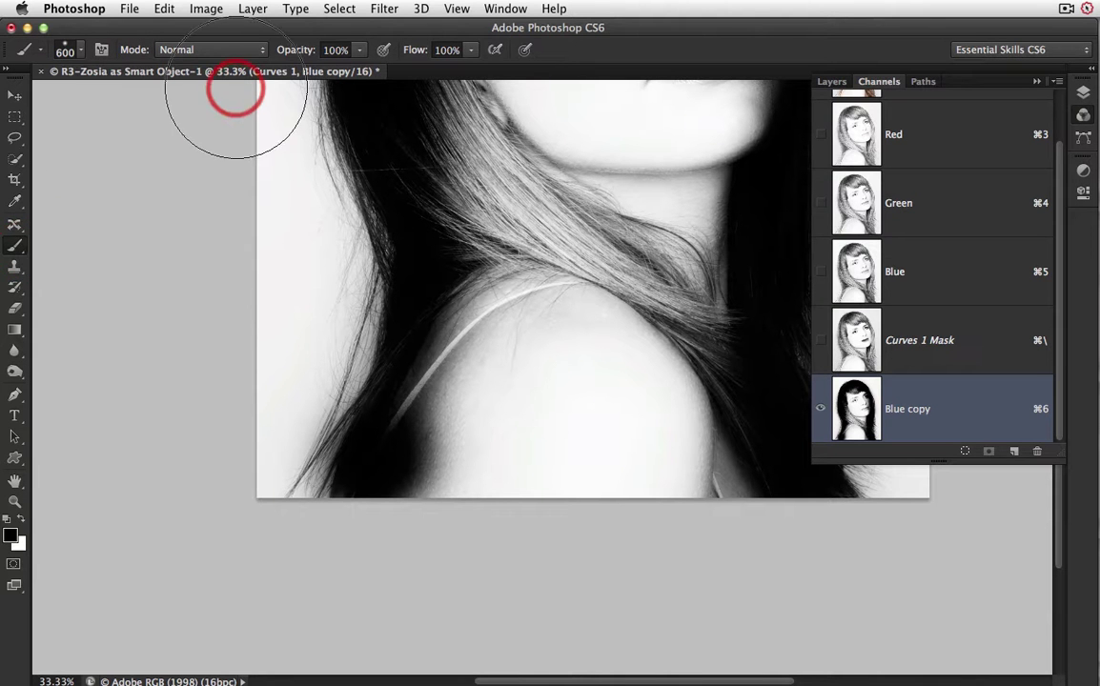
pyautogui.moveTo(592, 365)
pyautogui.mouseDown()
pyautogui.moveTo(577, 445)
pyautogui.moveTo(607, 313)
pyautogui.moveTo(539, 407)
pyautogui.mouseUp()
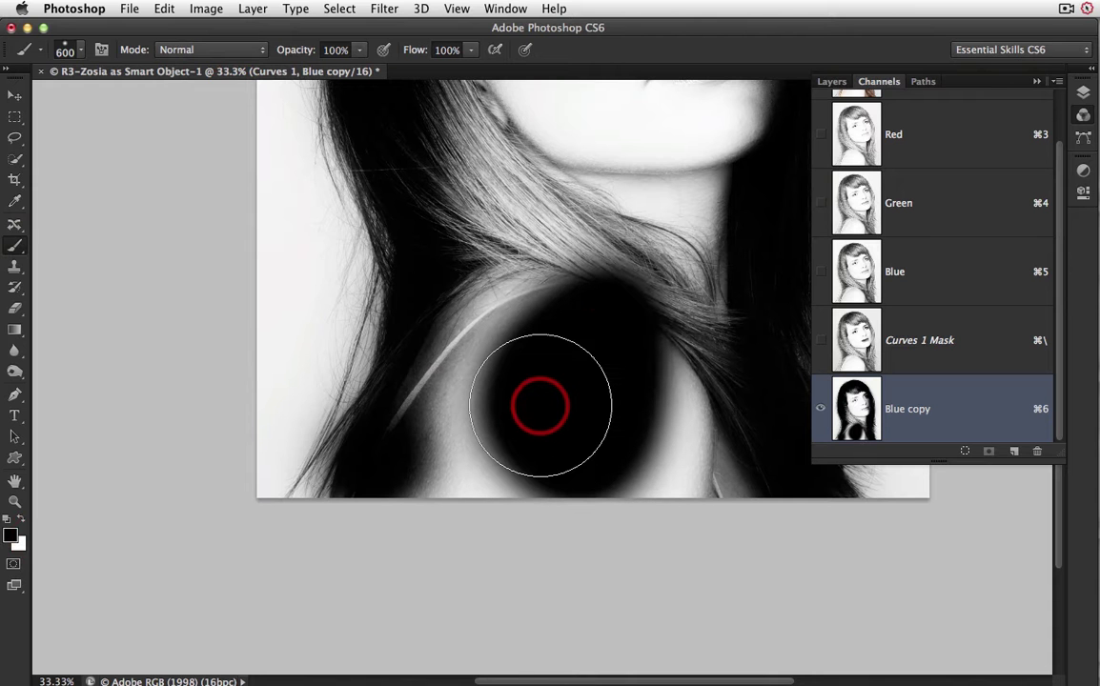
pyautogui.hotkey('shift', ']')
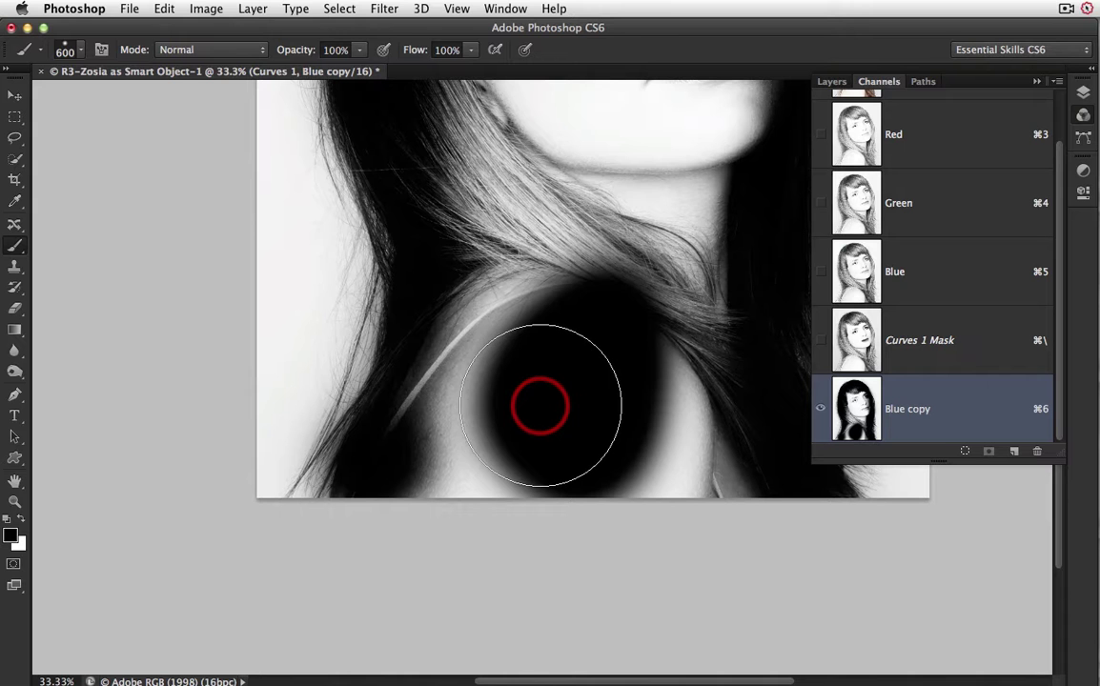
pyautogui.moveTo(545, 385)
pyautogui.mouseDown()
pyautogui.moveTo(528, 351)
pyautogui.moveTo(522, 364)
pyautogui.moveTo(514, 354)
pyautogui.moveTo(510, 322)
pyautogui.moveTo(450, 484)
pyautogui.moveTo(457, 508)
pyautogui.moveTo(590, 404)
pyautogui.moveTo(621, 457)
pyautogui.moveTo(622, 490)
pyautogui.moveTo(677, 462)
pyautogui.moveTo(661, 412)
pyautogui.moveTo(656, 263)
pyautogui.moveTo(674, 215)
pyautogui.moveTo(653, 194)
pyautogui.moveTo(586, 168)
pyautogui.moveTo(547, 195)
pyautogui.moveTo(527, 184)
pyautogui.moveTo(532, 220)
pyautogui.moveTo(512, 229)
pyautogui.moveTo(579, 271)
pyautogui.moveTo(566, 456)
pyautogui.moveTo(562, 475)
pyautogui.moveTo(516, 506)
pyautogui.moveTo(484, 562)
pyautogui.mouseUp()
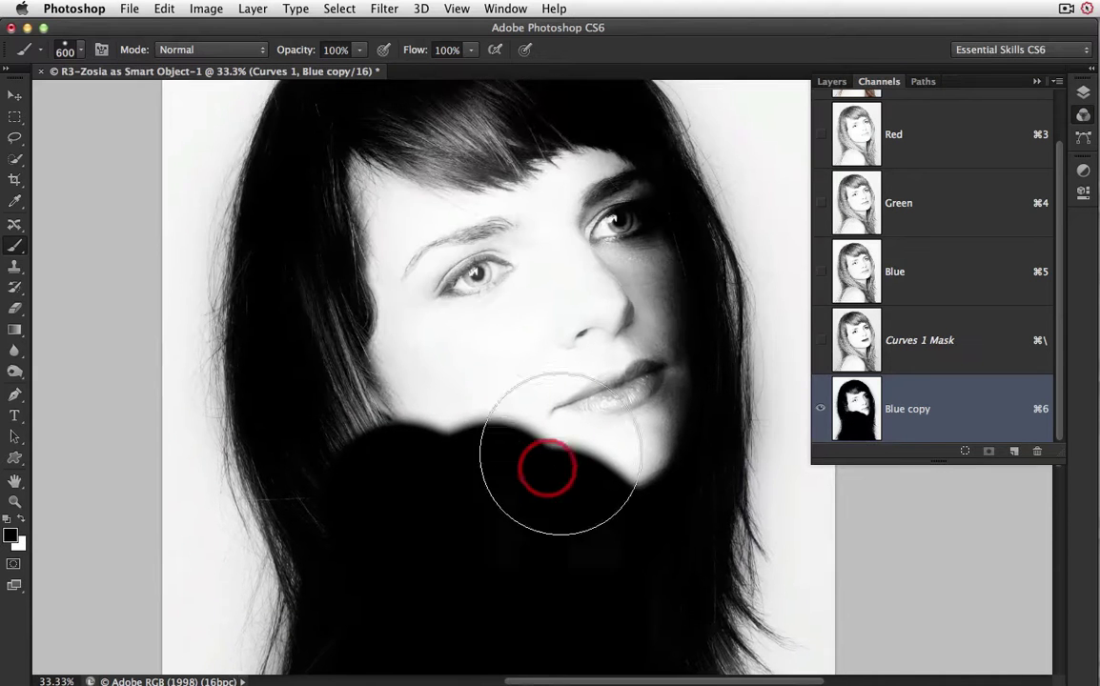
pyautogui.moveTo(544, 461)
pyautogui.mouseDown()
pyautogui.moveTo(612, 368)
pyautogui.moveTo(625, 397)
pyautogui.moveTo(566, 192)
pyautogui.moveTo(478, 194)
pyautogui.moveTo(463, 183)
pyautogui.moveTo(415, 217)
pyautogui.moveTo(409, 187)
pyautogui.moveTo(378, 281)
pyautogui.moveTo(384, 403)
pyautogui.moveTo(493, 364)
pyautogui.moveTo(503, 455)
pyautogui.mouseUp()
pyautogui.moveTo(470, 290); pyautogui.dragTo(503, 503)
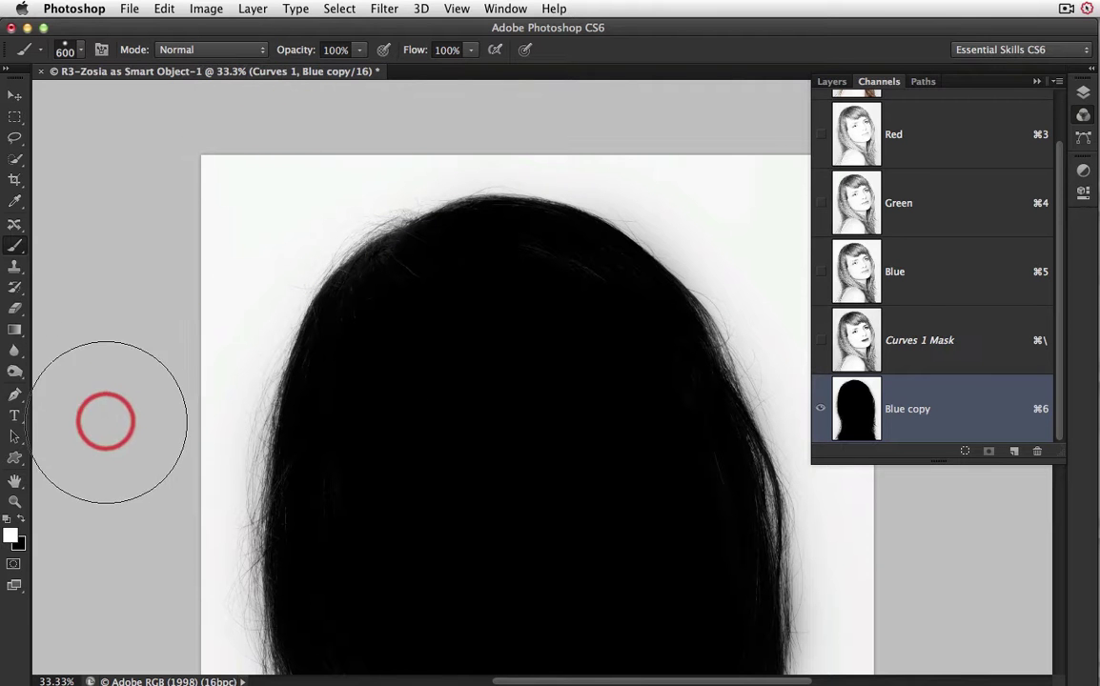
# Paint the background along the image's left edge white with the brush in Overlay mode, working down to the shoulder hair.
pyautogui.click(266, 51)
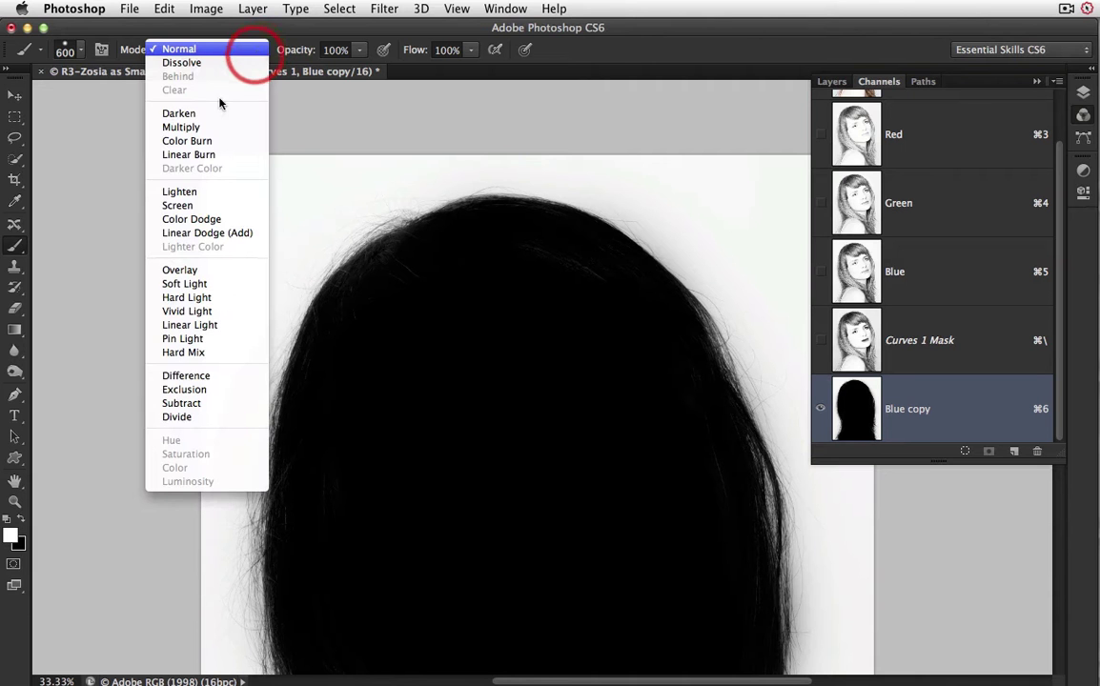
pyautogui.click(172, 271)
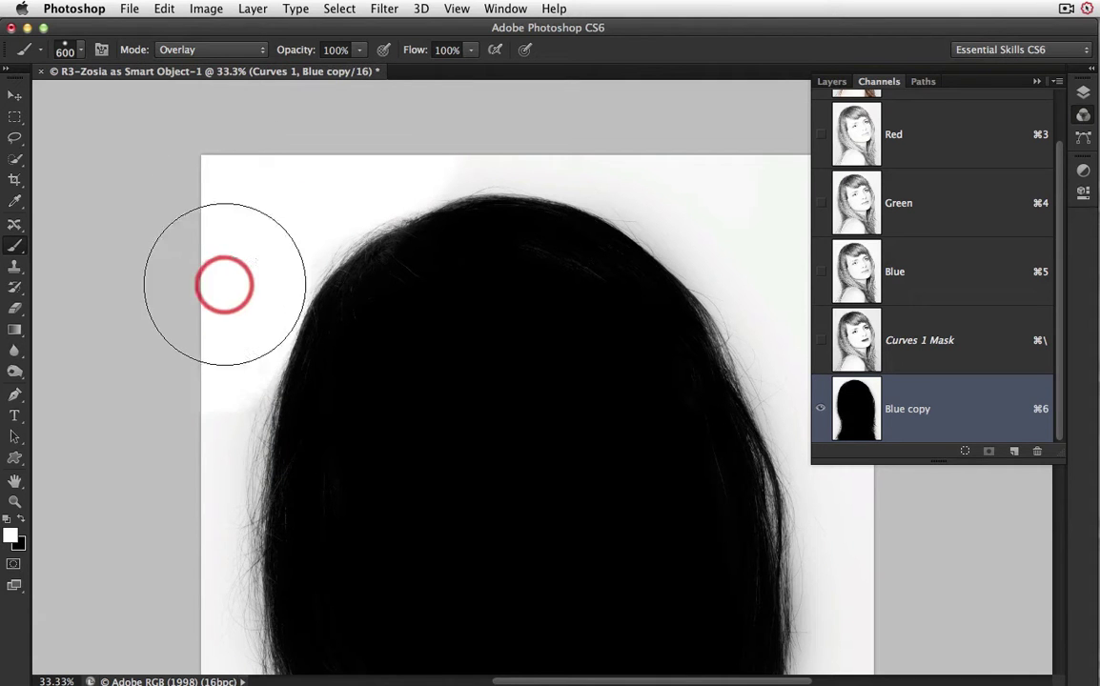
pyautogui.moveTo(229, 462)
pyautogui.mouseDown()
pyautogui.moveTo(366, 303)
pyautogui.moveTo(356, 246)
pyautogui.mouseUp()
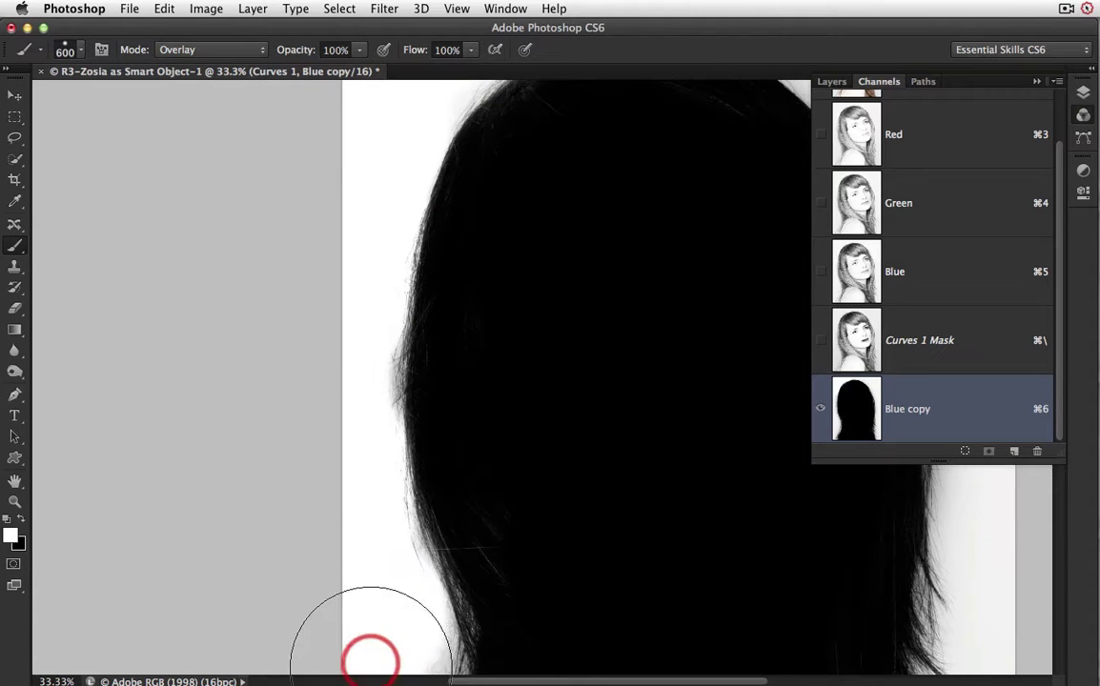
pyautogui.moveTo(363, 584); pyautogui.dragTo(360, 534)
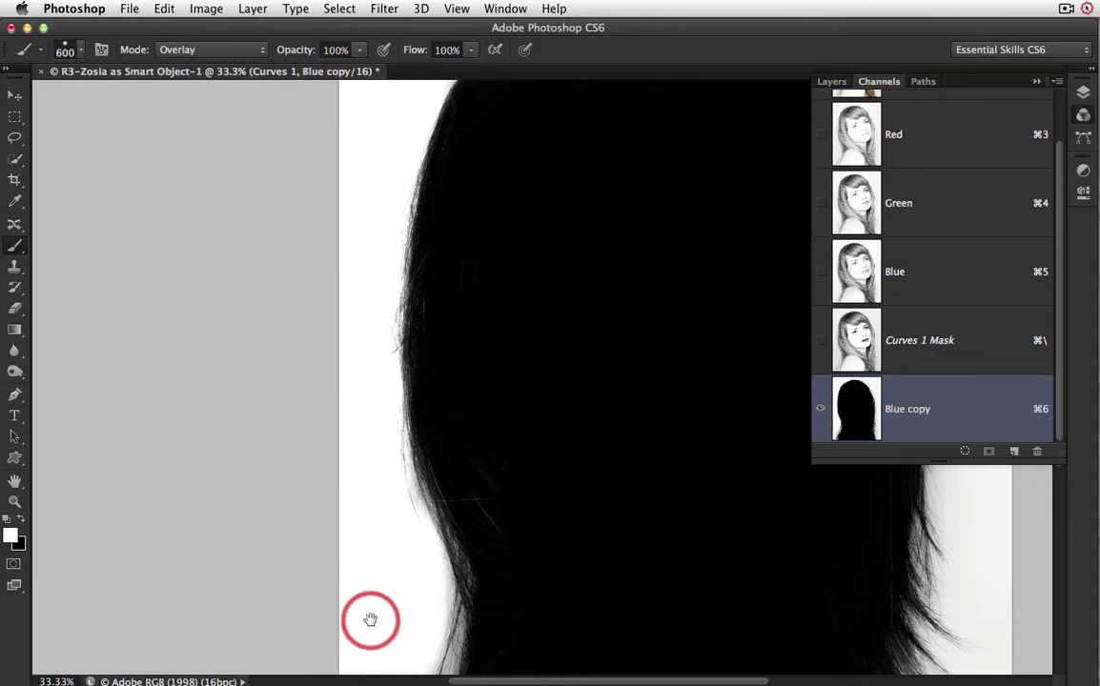
pyautogui.moveTo(368, 619); pyautogui.dragTo(368, 474)
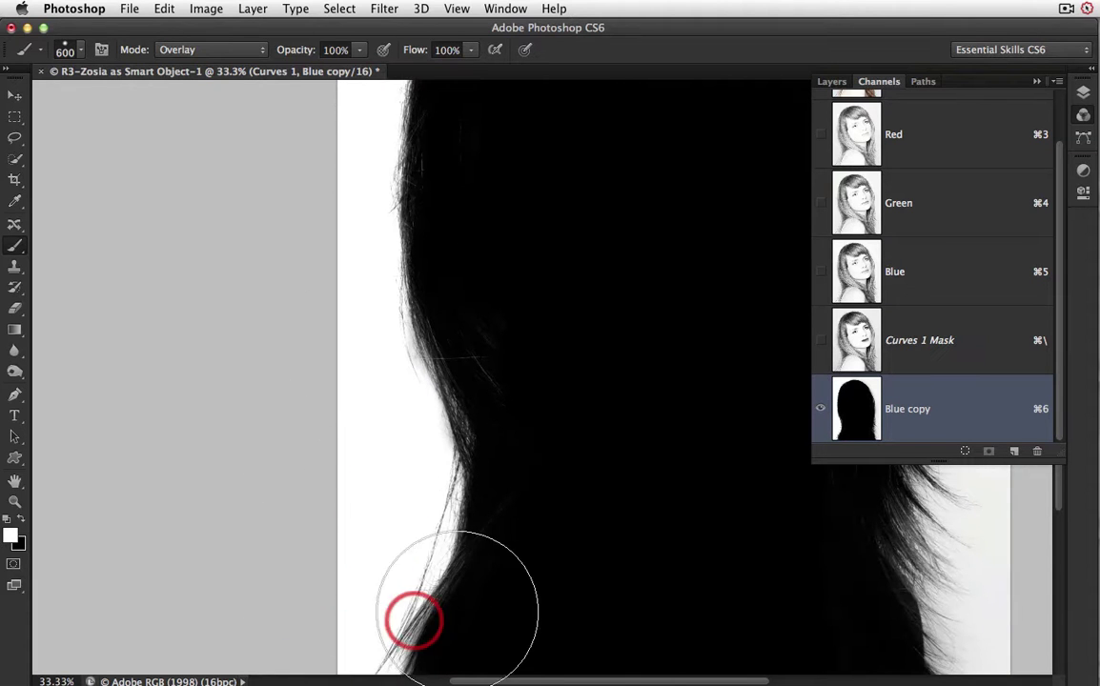
# Whiten the background along the image's right edge with the Overlay brush, from the lower hair strands up past the head.
pyautogui.hscroll(10, 413, 614)
pyautogui.moveTo(660, 607)
pyautogui.mouseDown()
pyautogui.moveTo(682, 500)
pyautogui.moveTo(677, 422)
pyautogui.moveTo(654, 517)
pyautogui.moveTo(644, 514)
pyautogui.moveTo(644, 527)
pyautogui.moveTo(672, 270)
pyautogui.moveTo(664, 320)
pyautogui.mouseUp()
pyautogui.moveTo(670, 278); pyautogui.dragTo(656, 141)
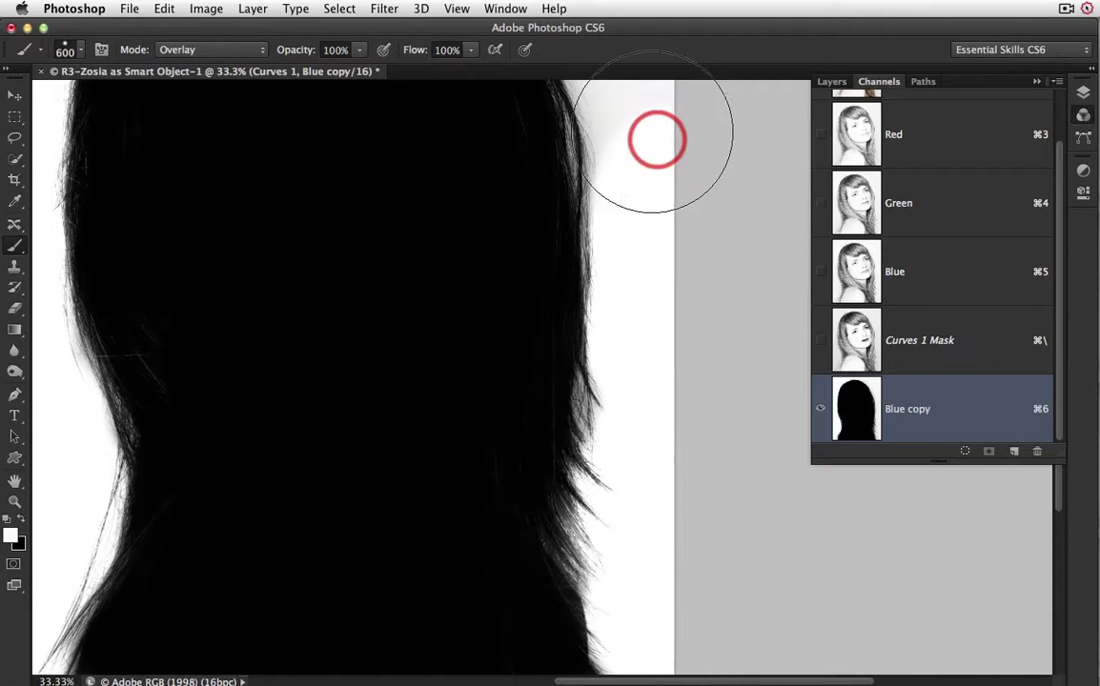
pyautogui.moveTo(679, 368)
pyautogui.mouseDown()
pyautogui.moveTo(565, 332)
pyautogui.moveTo(556, 515)
pyautogui.mouseUp()
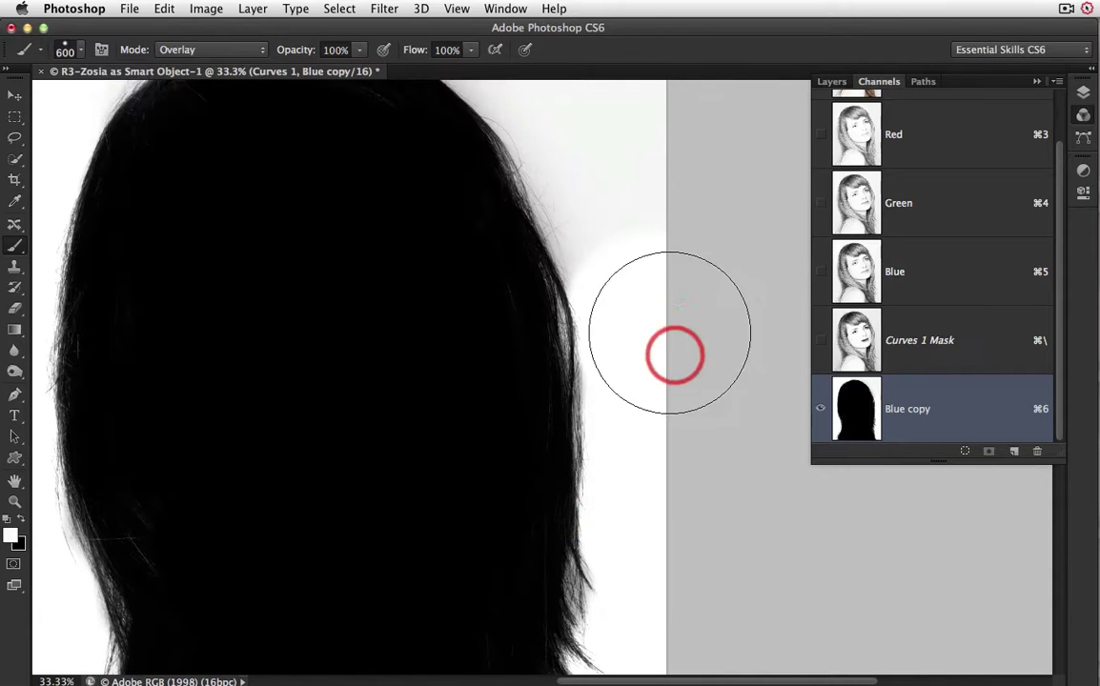
pyautogui.moveTo(670, 351)
pyautogui.mouseDown()
pyautogui.moveTo(598, 150)
pyautogui.moveTo(627, 181)
pyautogui.moveTo(652, 280)
pyautogui.moveTo(618, 201)
pyautogui.moveTo(665, 396)
pyautogui.mouseUp()
pyautogui.moveTo(655, 213)
pyautogui.mouseDown()
pyautogui.moveTo(617, 210)
pyautogui.moveTo(636, 286)
pyautogui.moveTo(517, 125)
pyautogui.moveTo(490, 123)
pyautogui.moveTo(587, 223)
pyautogui.moveTo(457, 127)
pyautogui.moveTo(351, 98)
pyautogui.moveTo(275, 106)
pyautogui.moveTo(765, 214)
pyautogui.moveTo(824, 332)
pyautogui.moveTo(651, 449)
pyautogui.mouseUp()
# Load the Blue copy channel as a selection and switch back to the RGB composite channel.
pyautogui.click(843, 439)
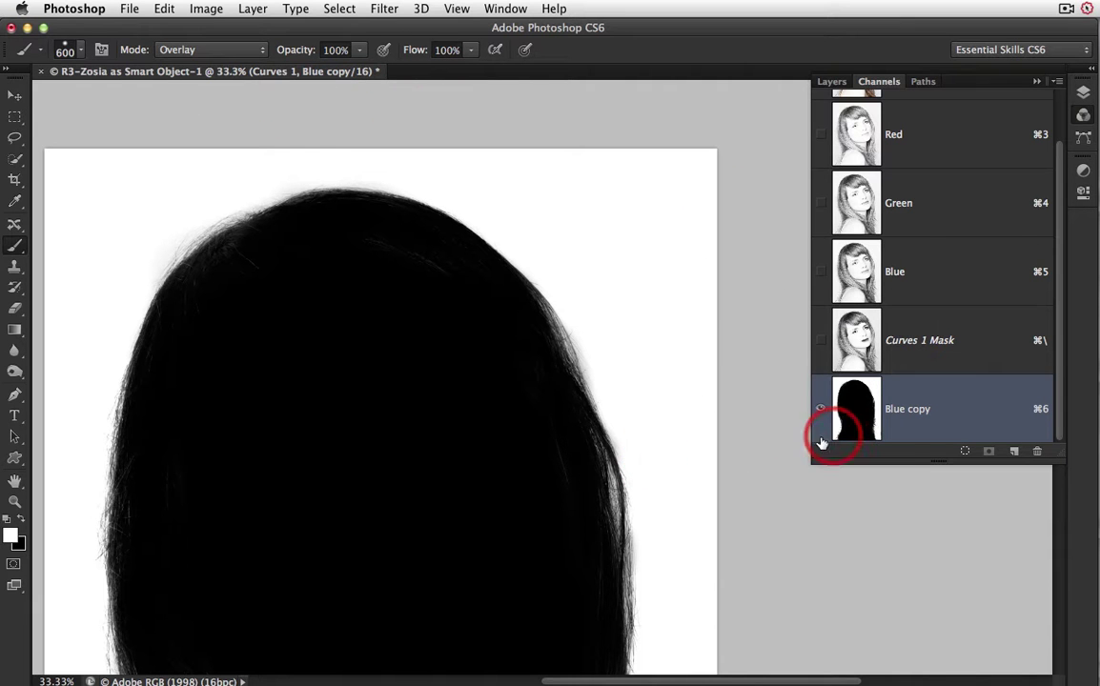
pyautogui.click(877, 410)
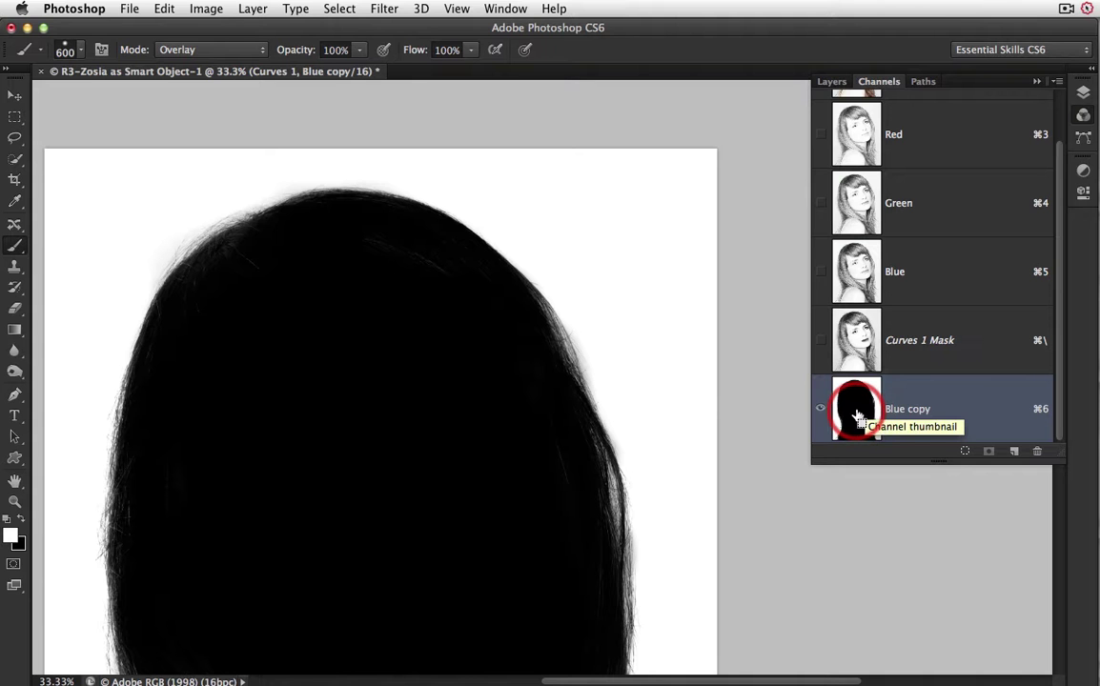
pyautogui.keyDown('super'); pyautogui.click(857, 415); pyautogui.keyUp('super')
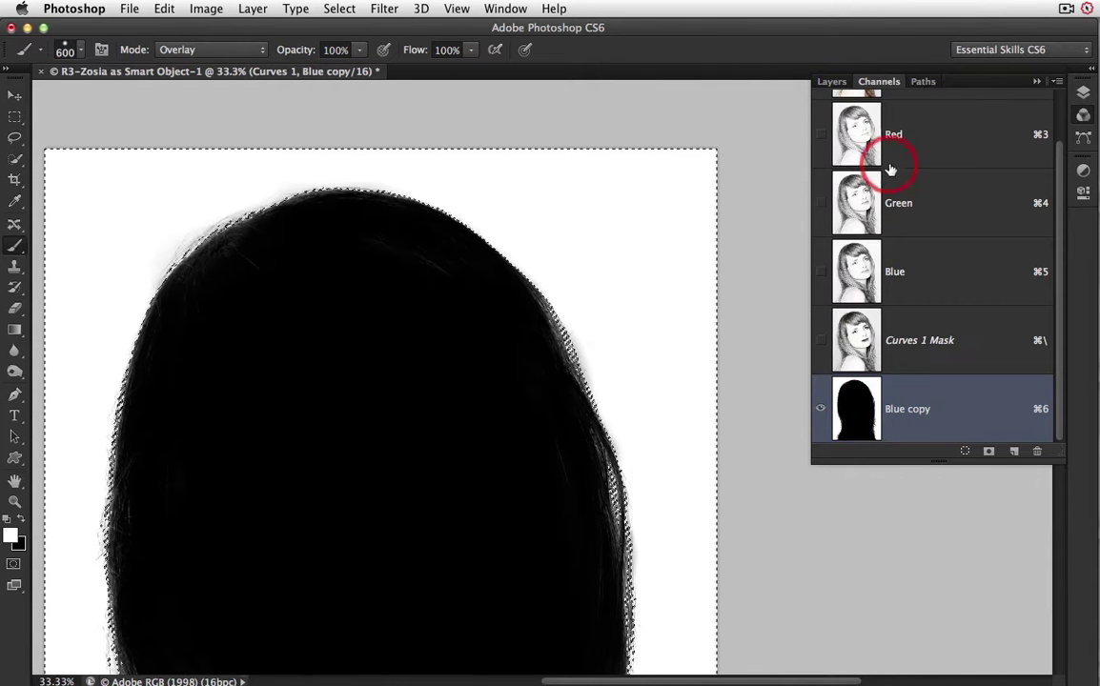
pyautogui.moveTo(1061, 349); pyautogui.dragTo(1058, 319)
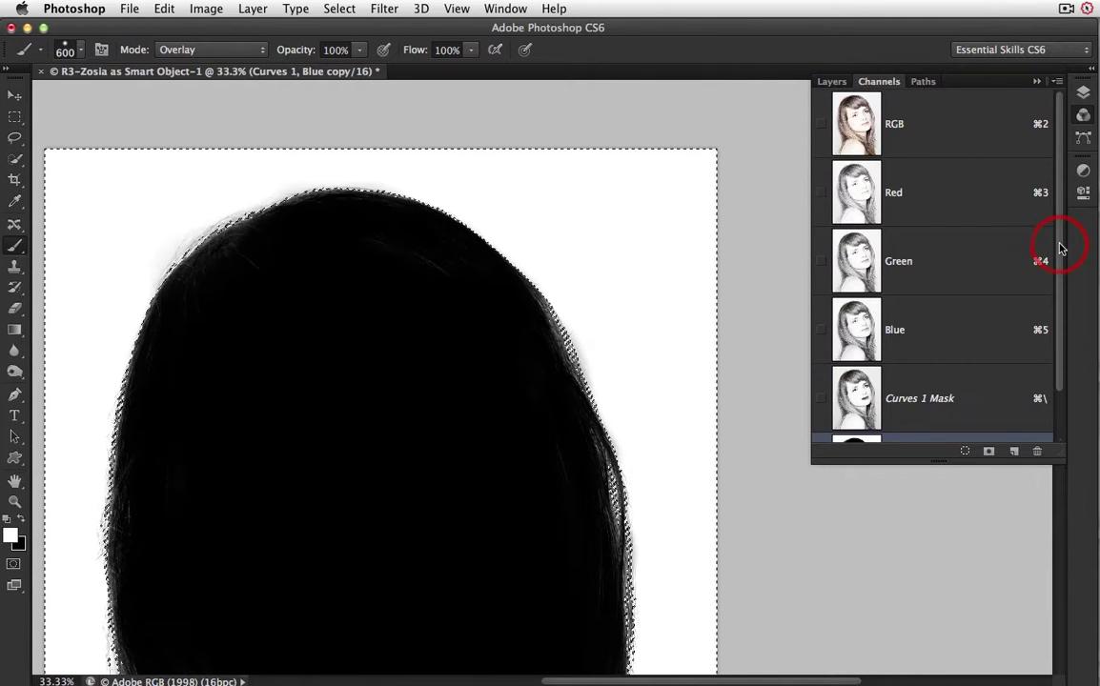
pyautogui.click(968, 135)
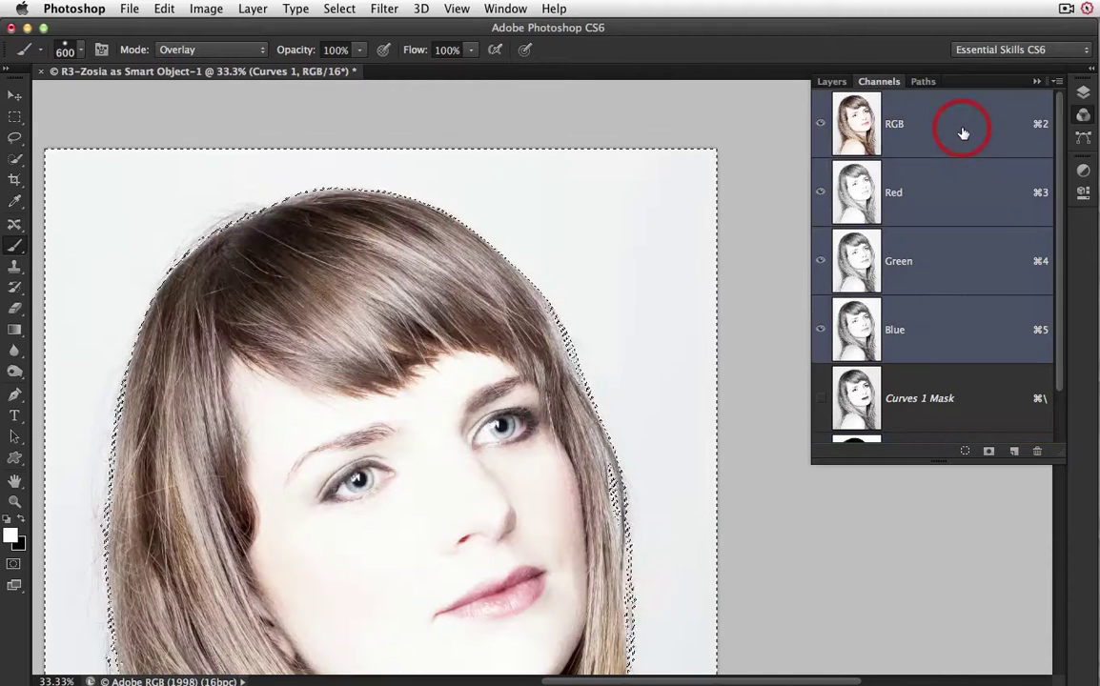
# Add a Curves adjustment layer masked by the background selection above Curves 1 and set its white point to input 230.
pyautogui.click(840, 87)
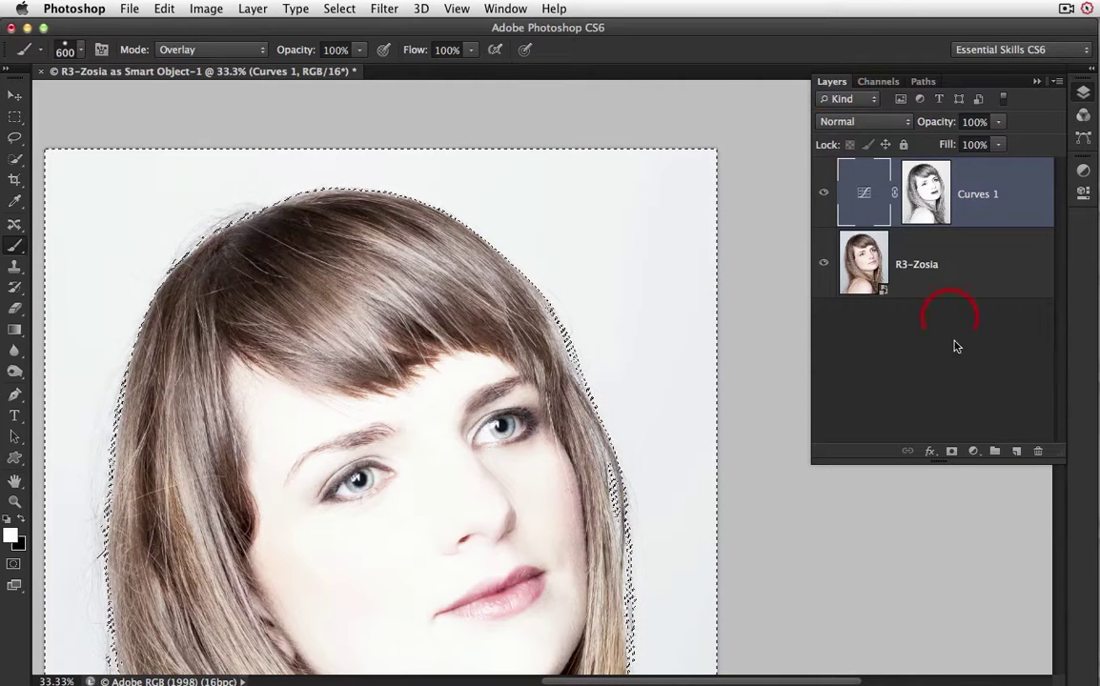
pyautogui.click(973, 452)
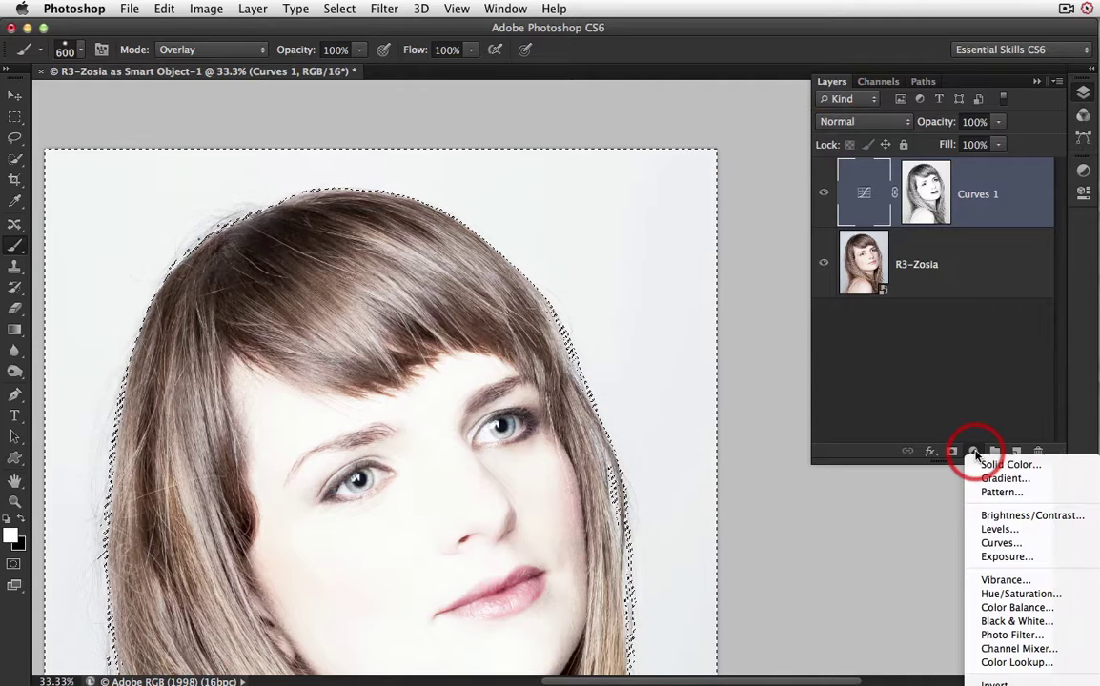
pyautogui.click(991, 542)
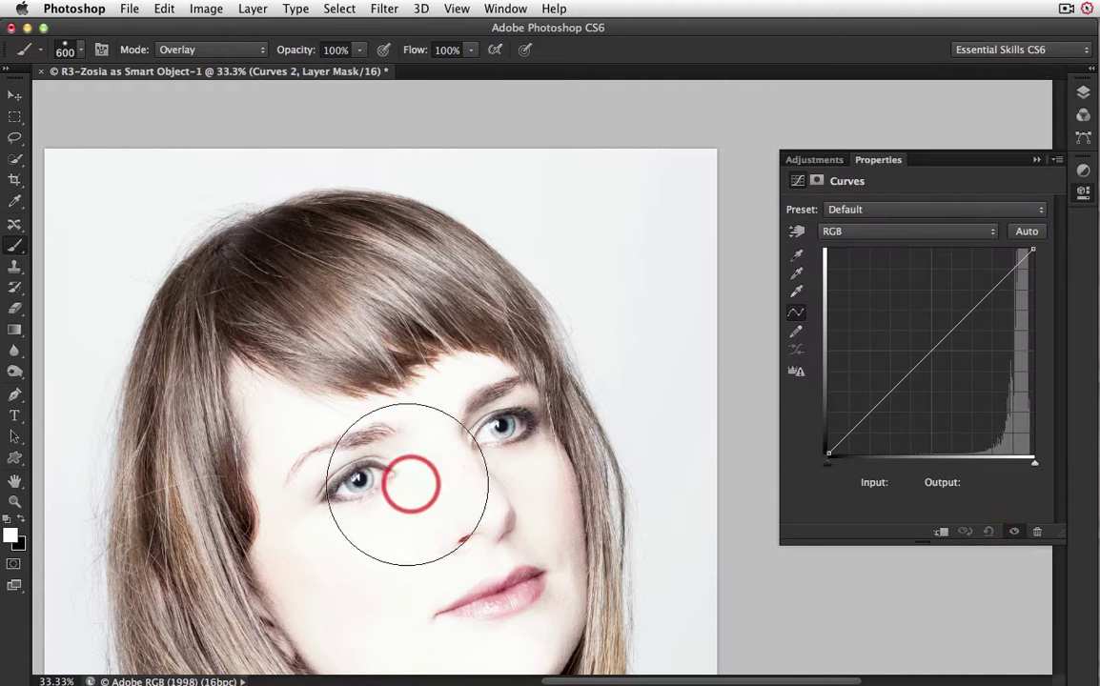
pyautogui.moveTo(359, 522)
pyautogui.mouseDown()
pyautogui.moveTo(361, 381)
pyautogui.moveTo(368, 393)
pyautogui.moveTo(371, 381)
pyautogui.mouseUp()
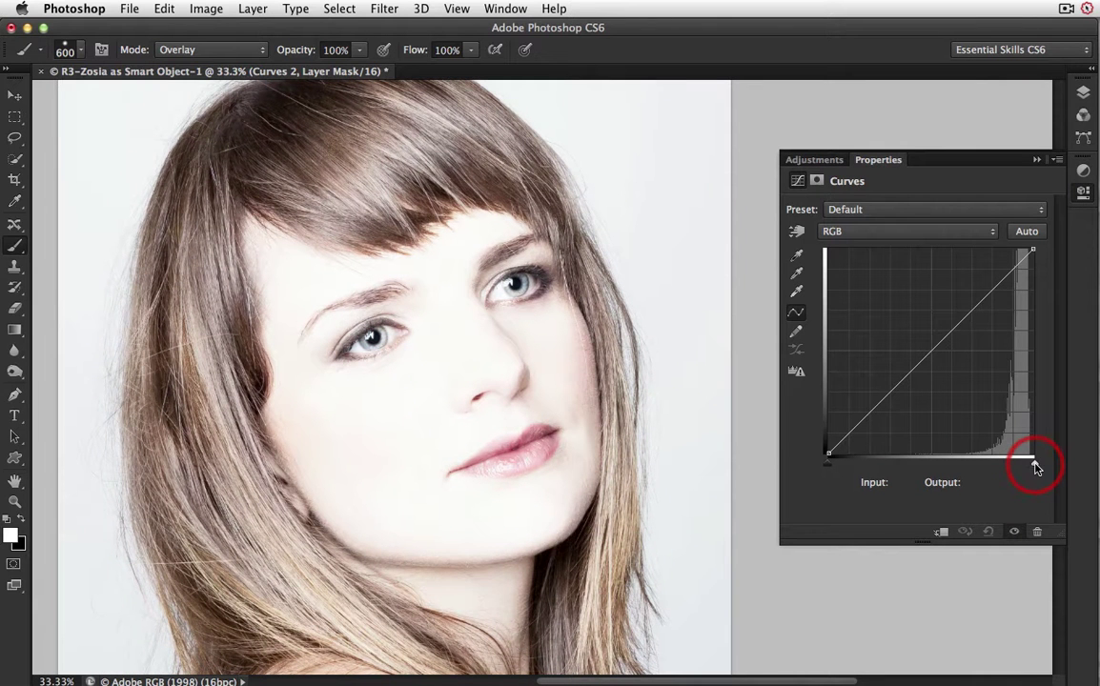
pyautogui.moveTo(1037, 466); pyautogui.dragTo(1016, 467)
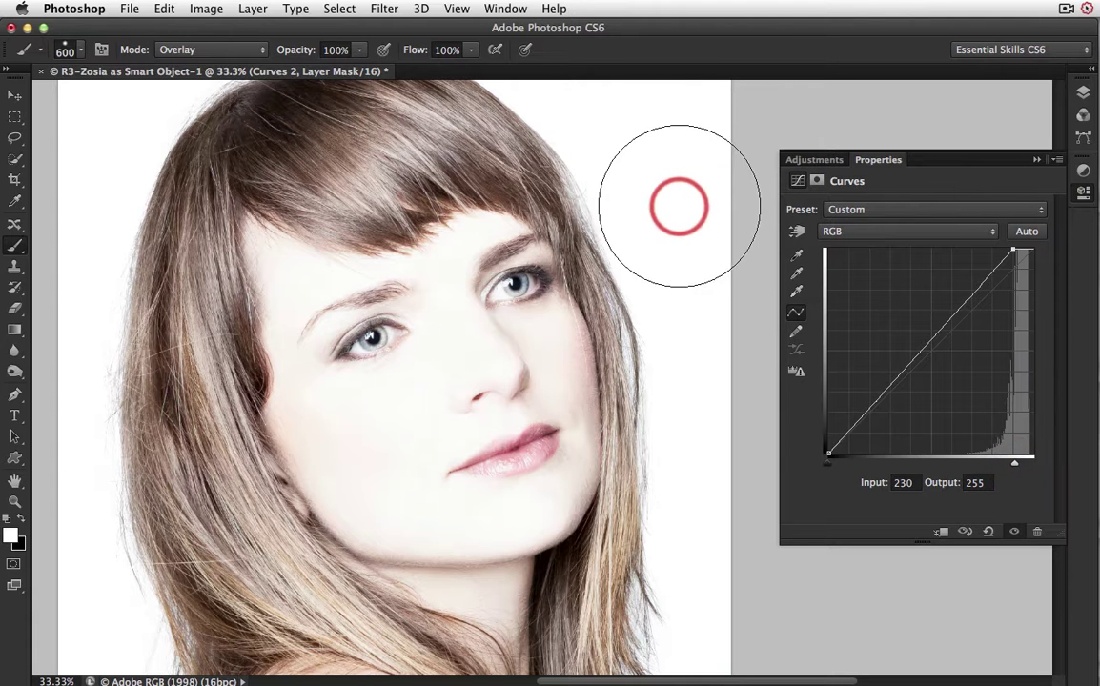
# Fit the whole portrait in view and compare the background with the Curves 2 layer hidden and shown.
pyautogui.press('super+0')
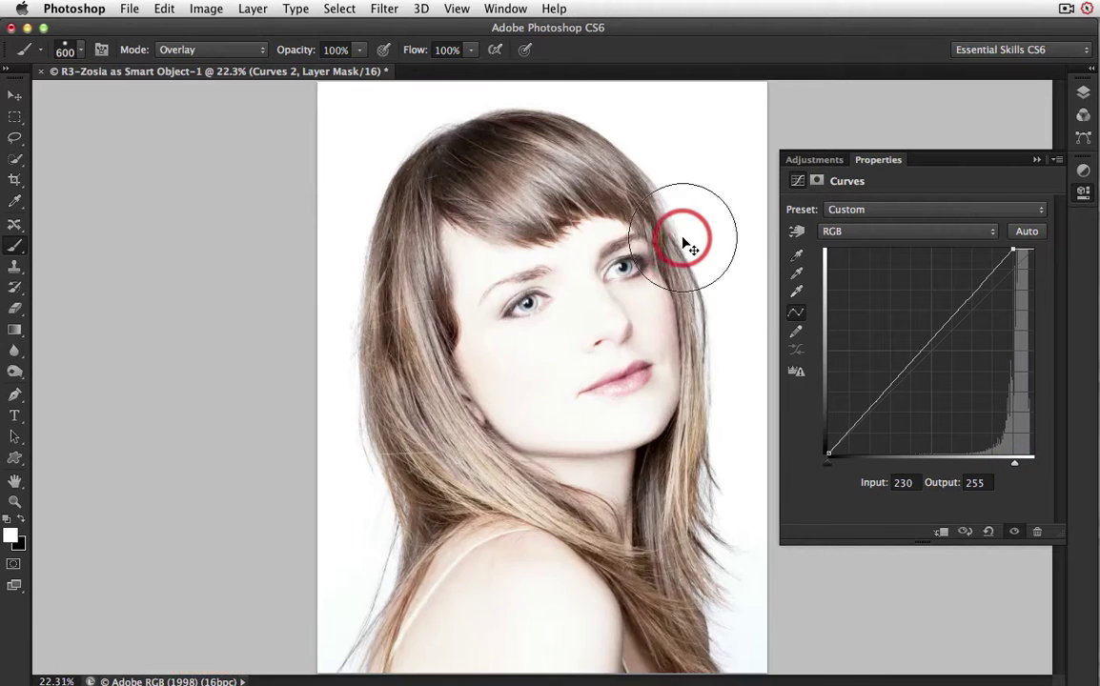
pyautogui.click(1082, 95)
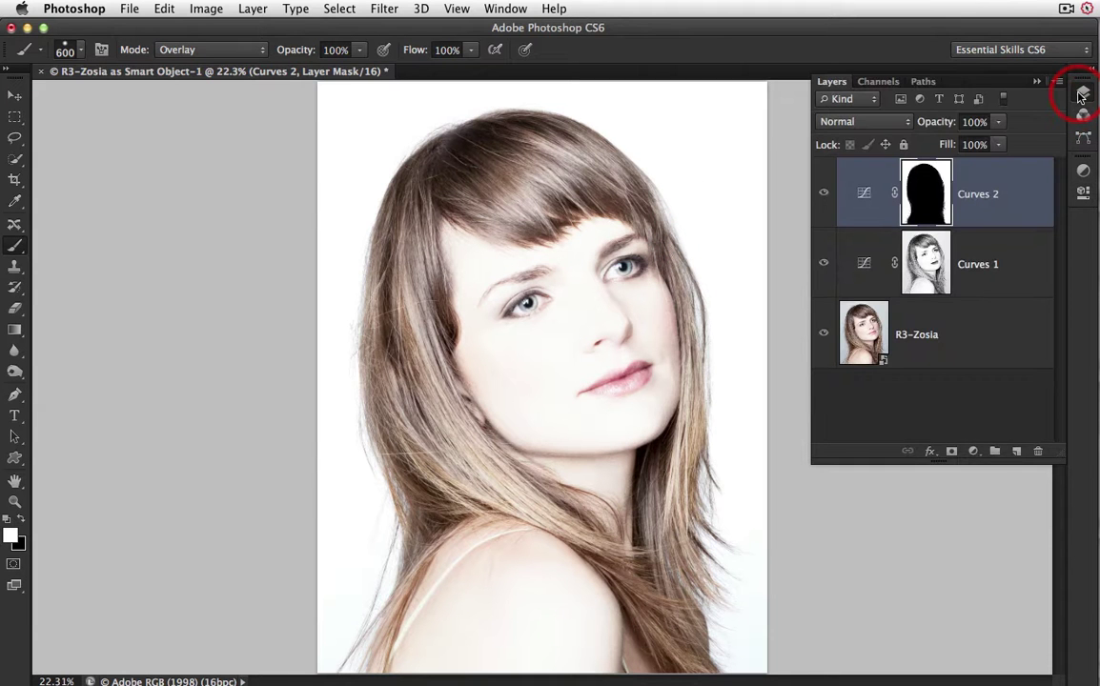
pyautogui.click(824, 195)
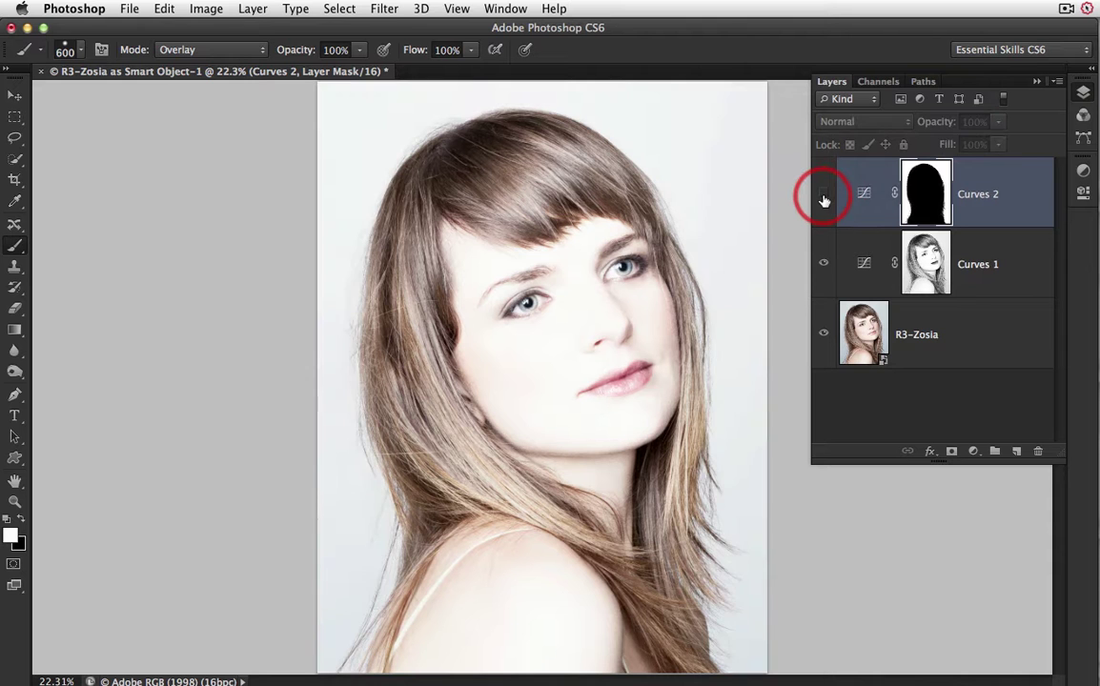
pyautogui.click(824, 196)
pyautogui.click(824, 196)
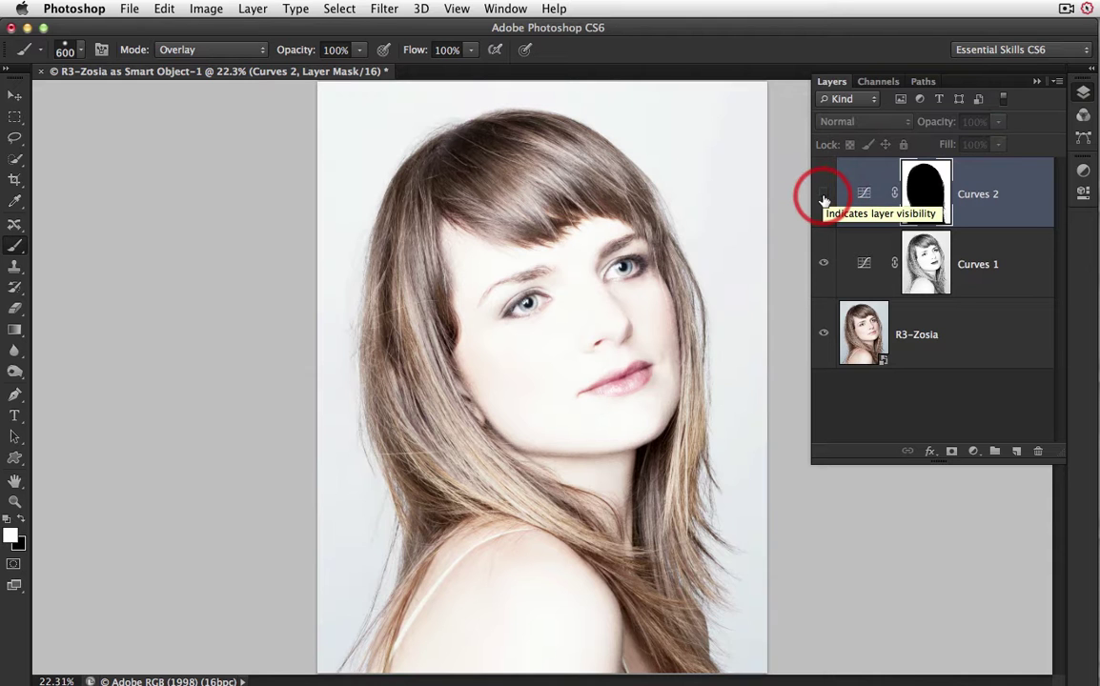
pyautogui.click(824, 196)
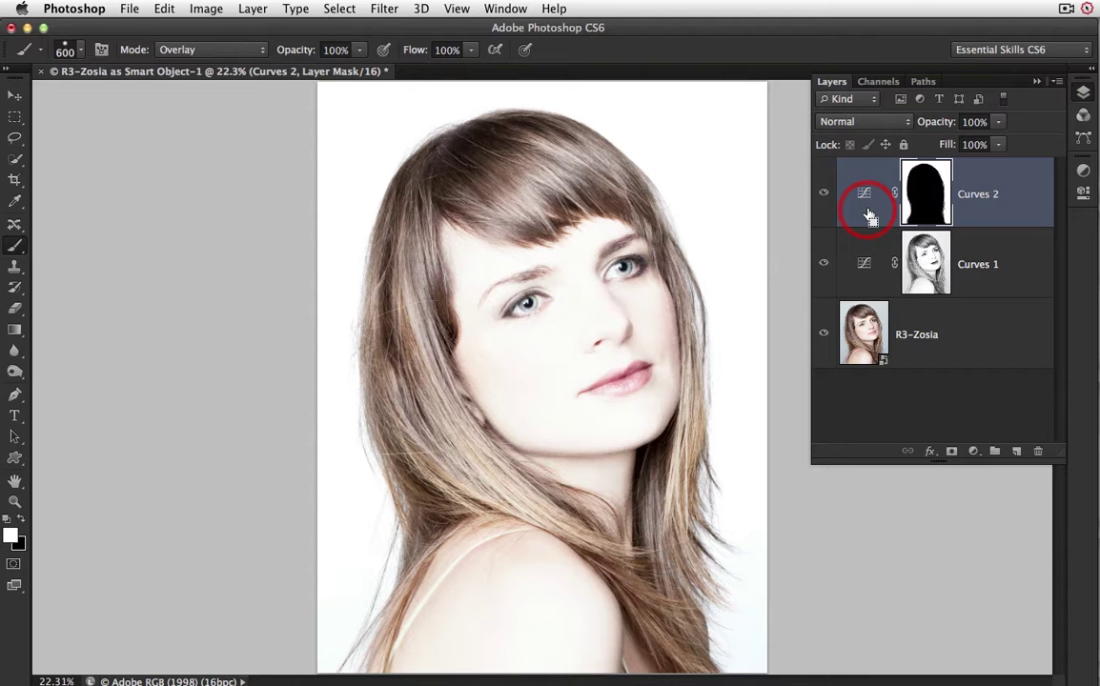
# Stamp all visible layers into a new top layer and rename it "Stamp Visible - blur".
pyautogui.press('super+alt+shift+e')
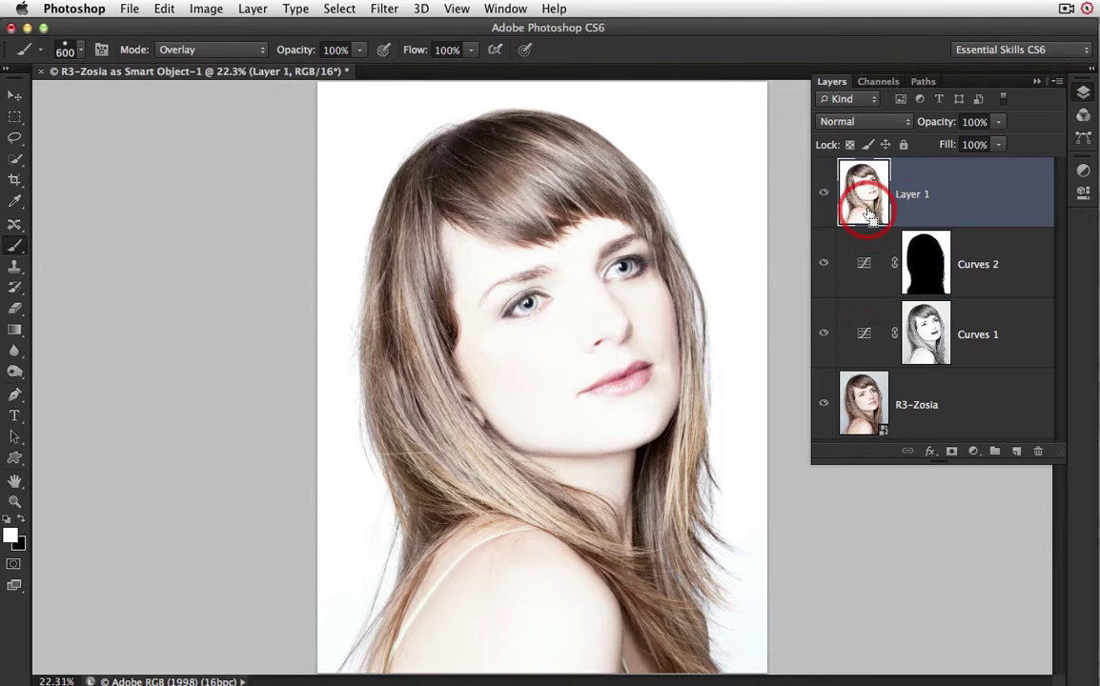
pyautogui.moveTo(867, 214); pyautogui.dragTo(913, 202)
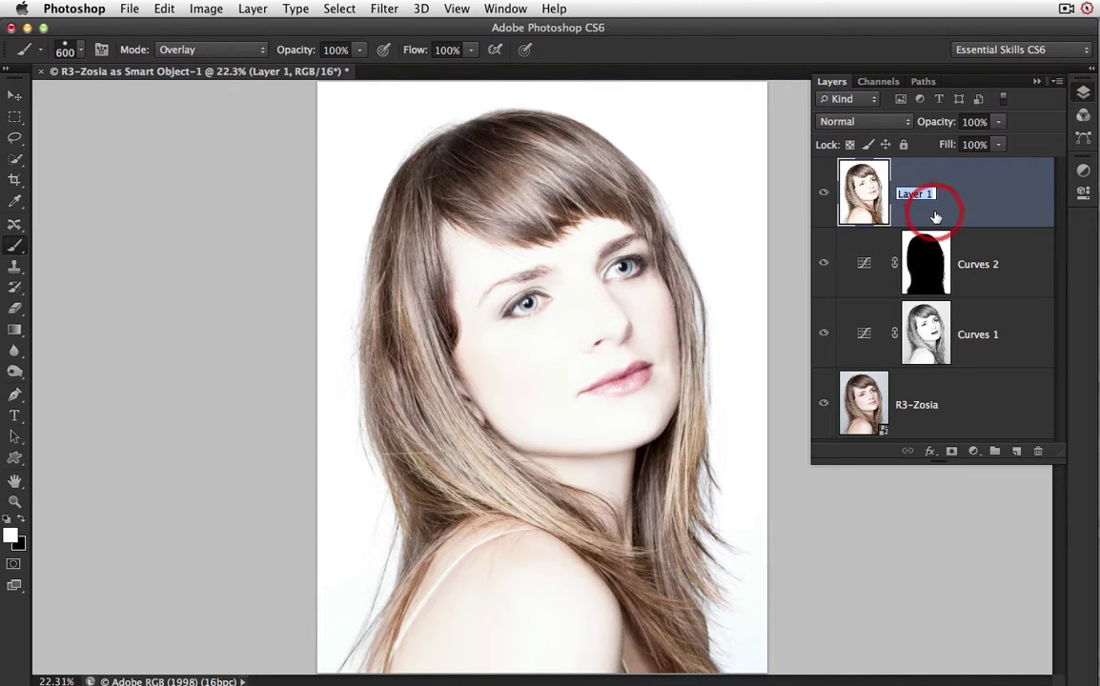
pyautogui.write('Stamp Visible - blur')
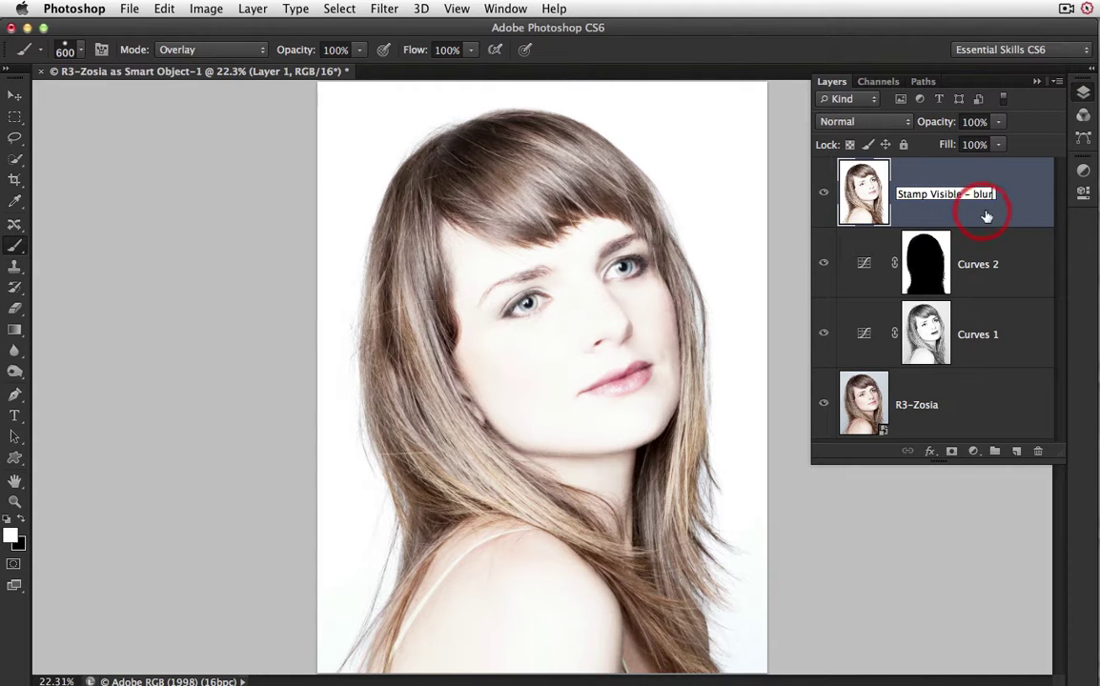
pyautogui.press('Return')
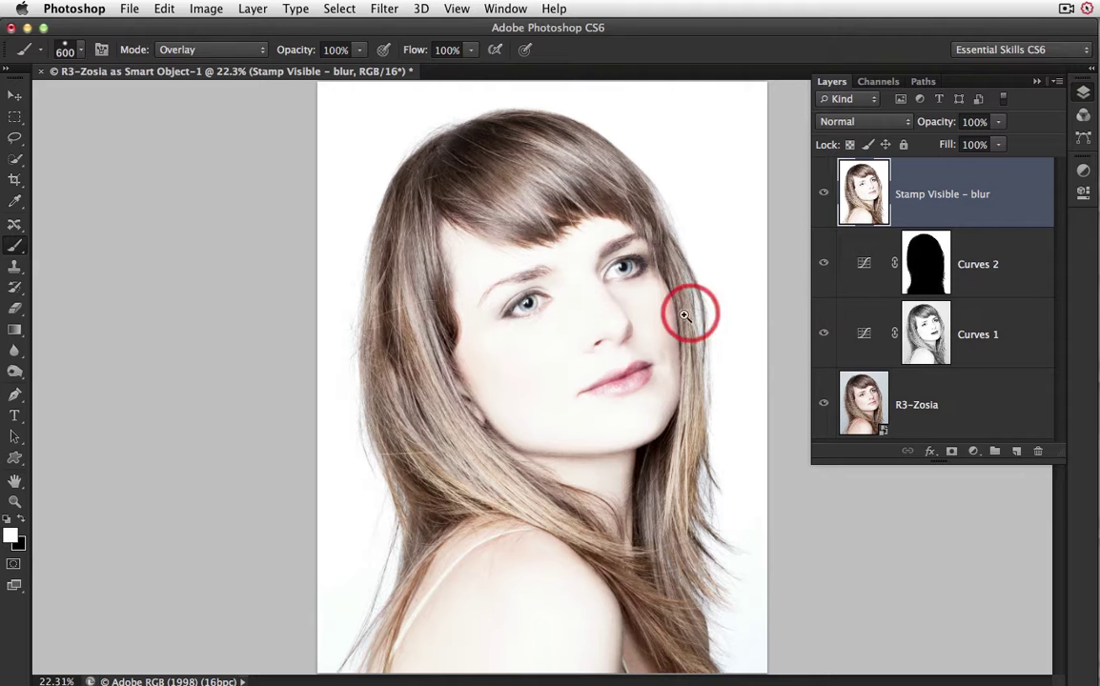
# Try the Soft Light blend mode on the unblurred Stamp Visible - blur layer and return it to Normal.
pyautogui.keyDown('ctrl'); pyautogui.click(650, 326); pyautogui.keyUp('ctrl')
pyautogui.keyDown('ctrl'); pyautogui.click(652, 333); pyautogui.keyUp('ctrl')
pyautogui.keyDown('ctrl'); pyautogui.click(651, 328); pyautogui.keyUp('ctrl')
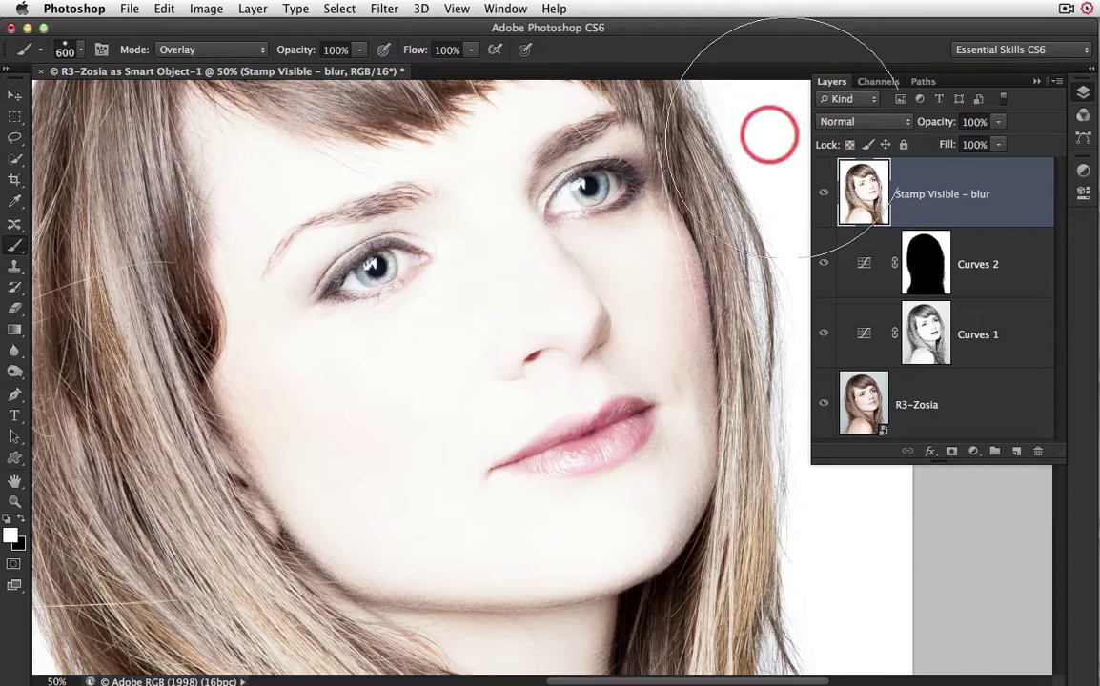
pyautogui.click(878, 123)
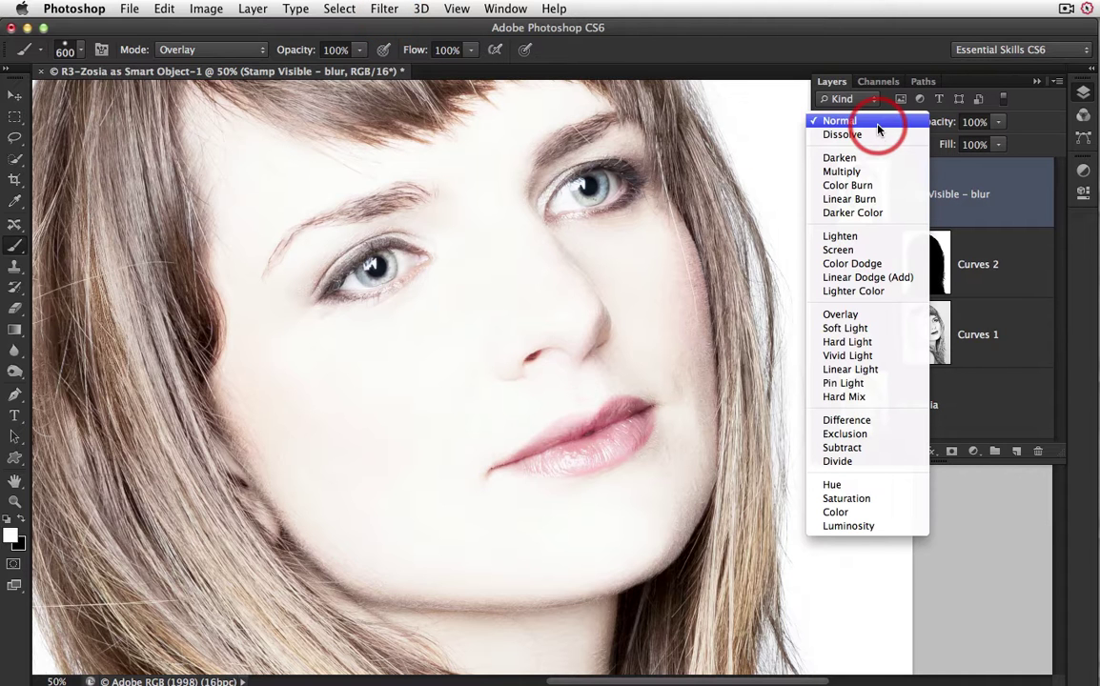
pyautogui.click(875, 329)
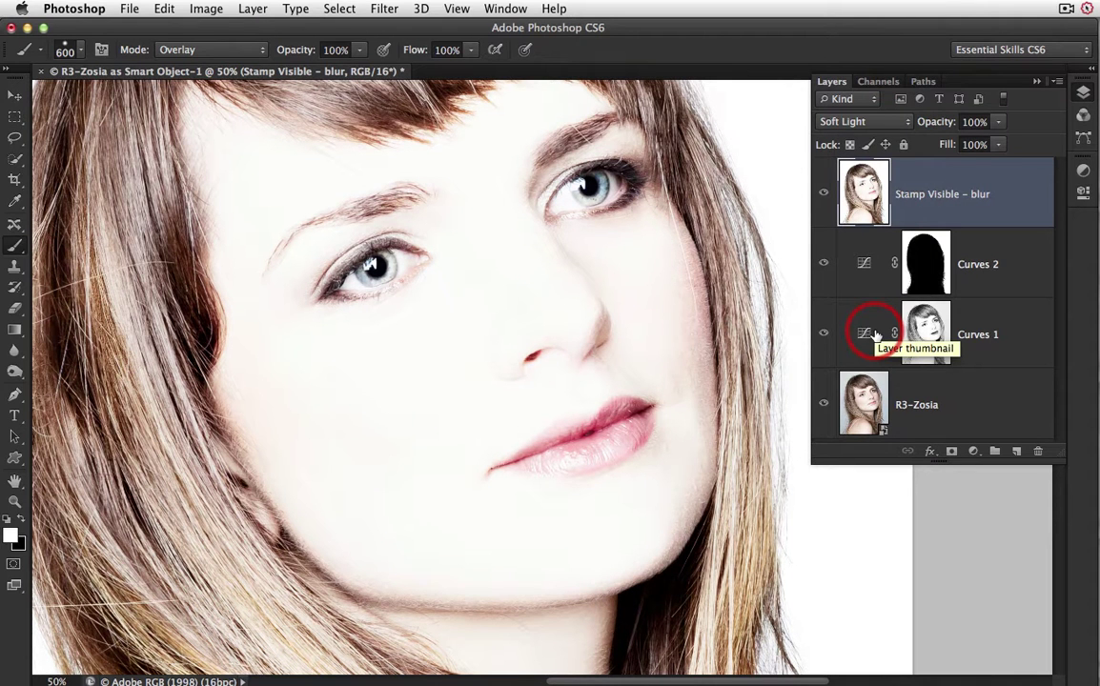
pyautogui.click(886, 125)
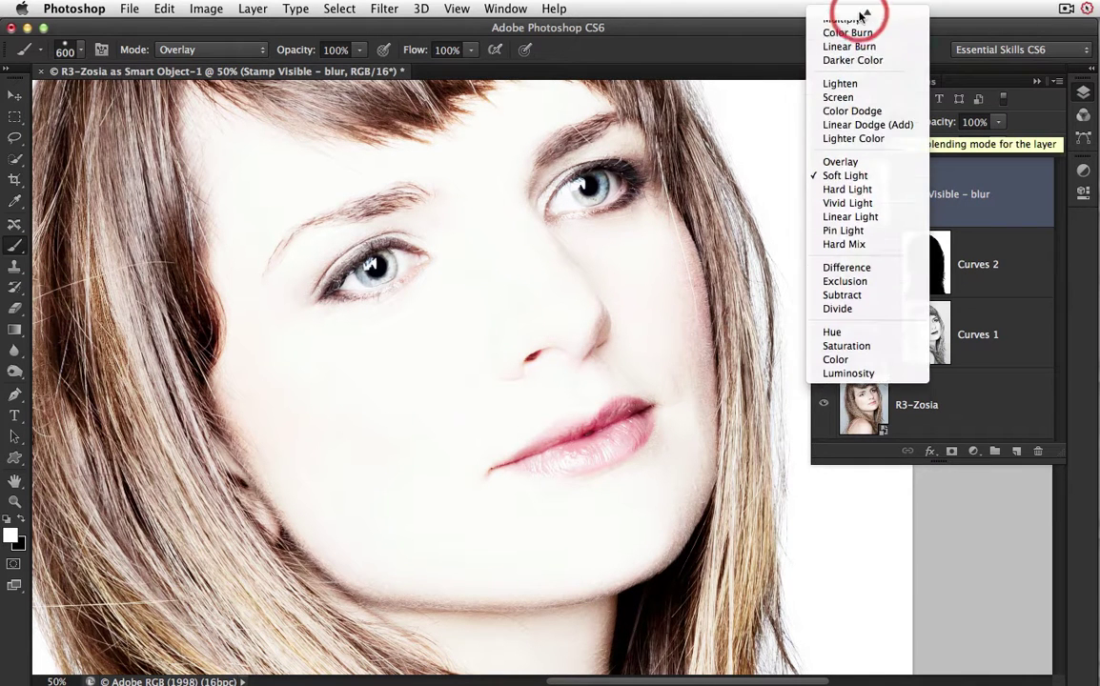
pyautogui.click(742, 153)
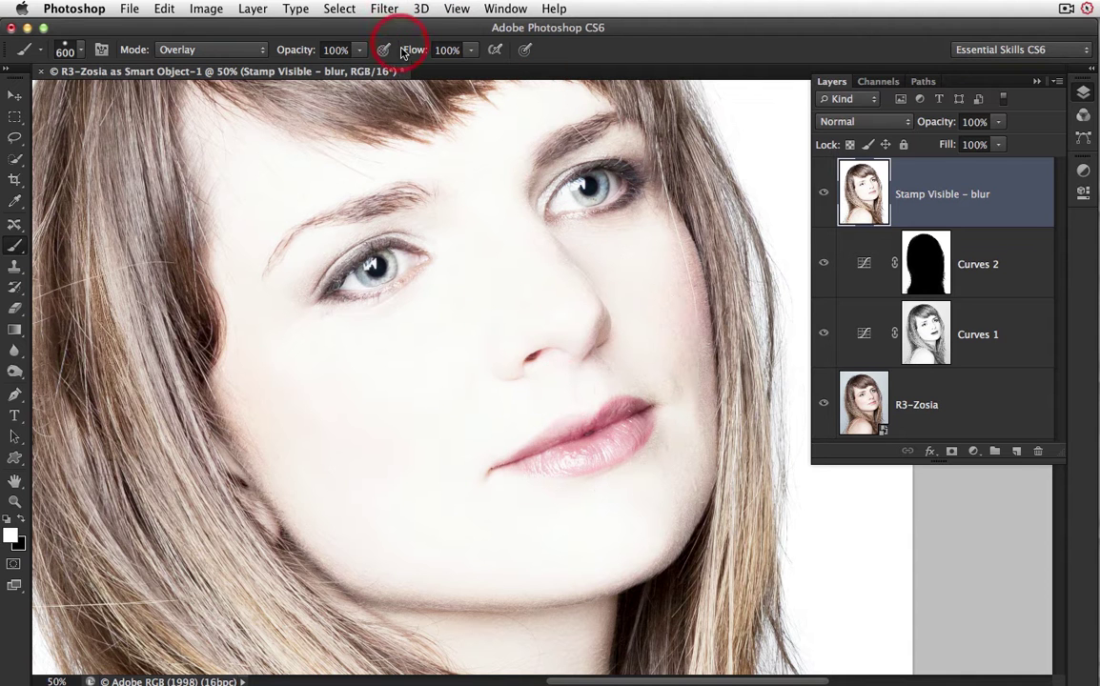
# Apply a Gaussian Blur with a radius of 10.1 pixels to the Stamp Visible - blur layer.
pyautogui.click(385, 10)
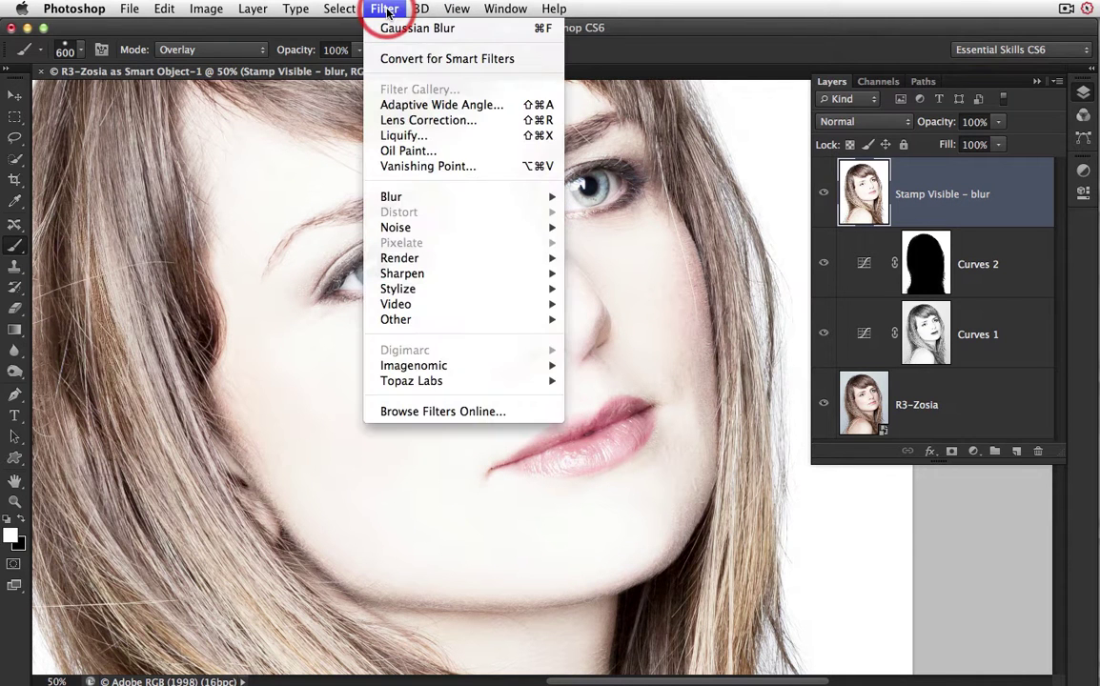
pyautogui.moveTo(417, 196)
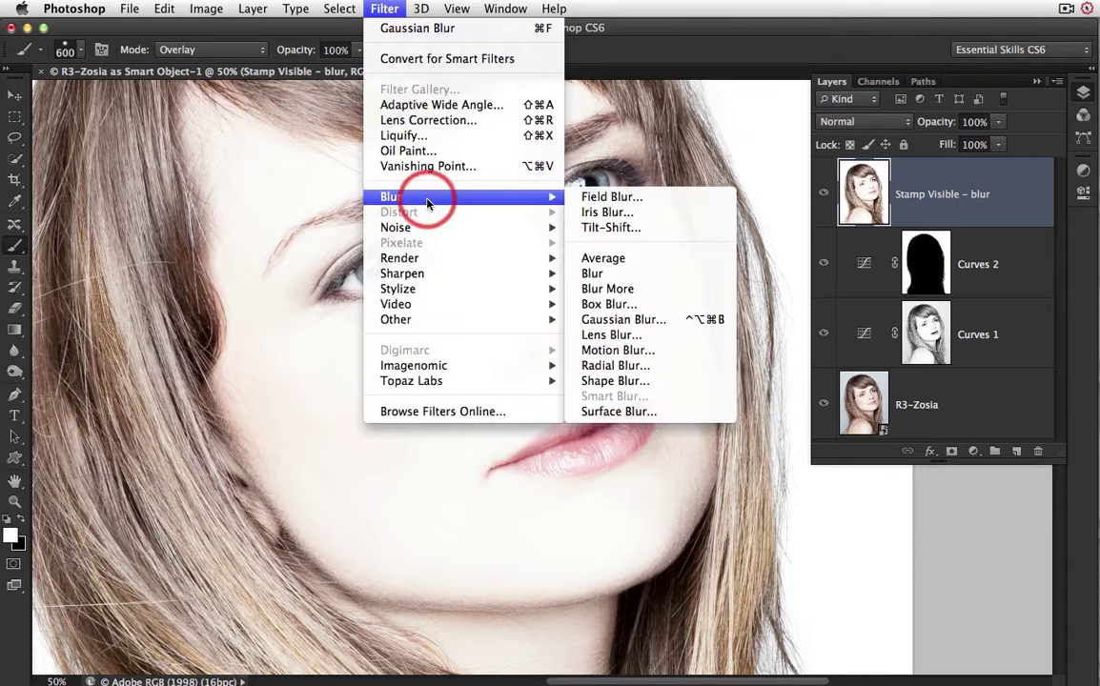
pyautogui.click(626, 319)
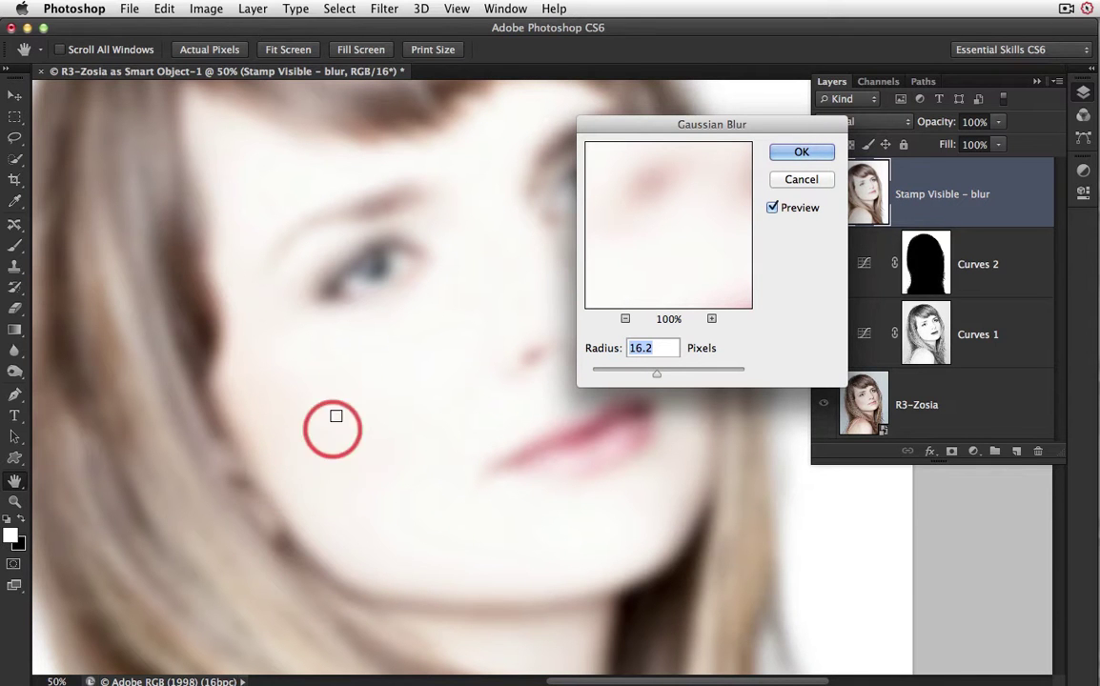
pyautogui.moveTo(634, 123); pyautogui.dragTo(702, 293)
pyautogui.moveTo(720, 544)
pyautogui.mouseDown()
pyautogui.moveTo(703, 545)
pyautogui.moveTo(722, 547)
pyautogui.mouseUp()
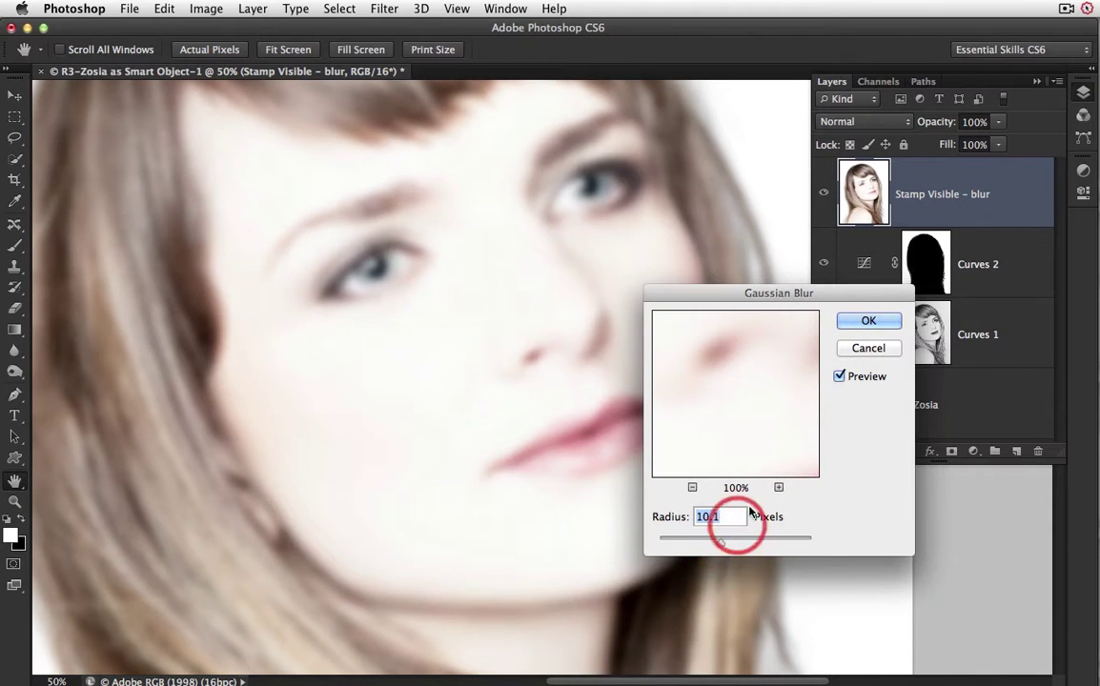
pyautogui.click(865, 321)
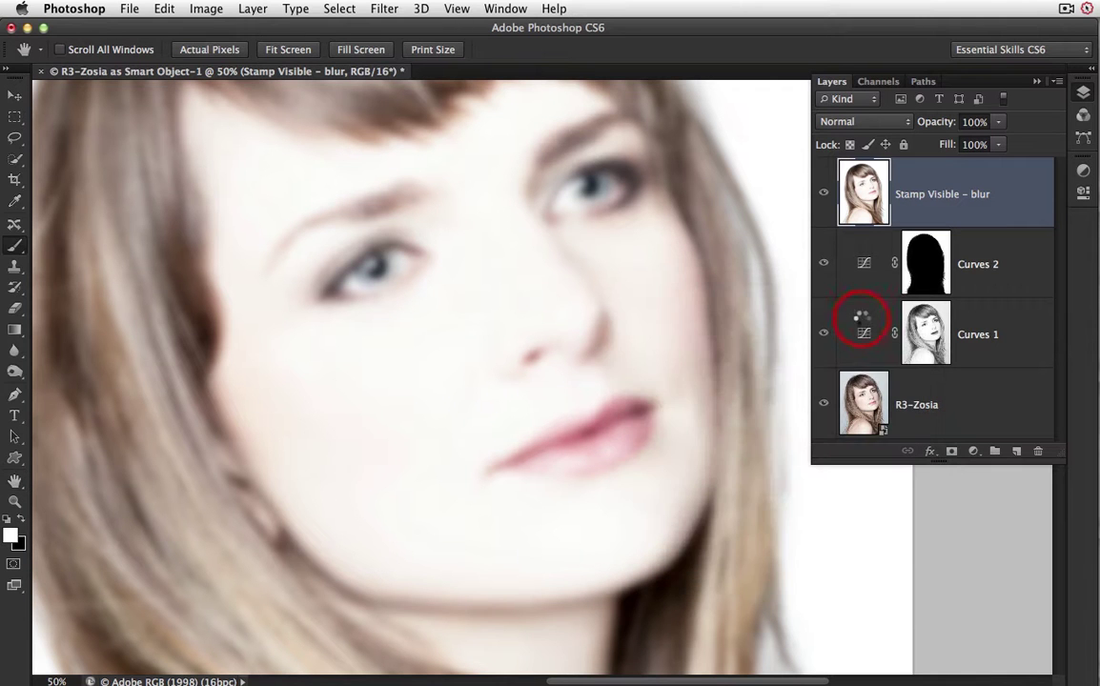
pyautogui.press('b')
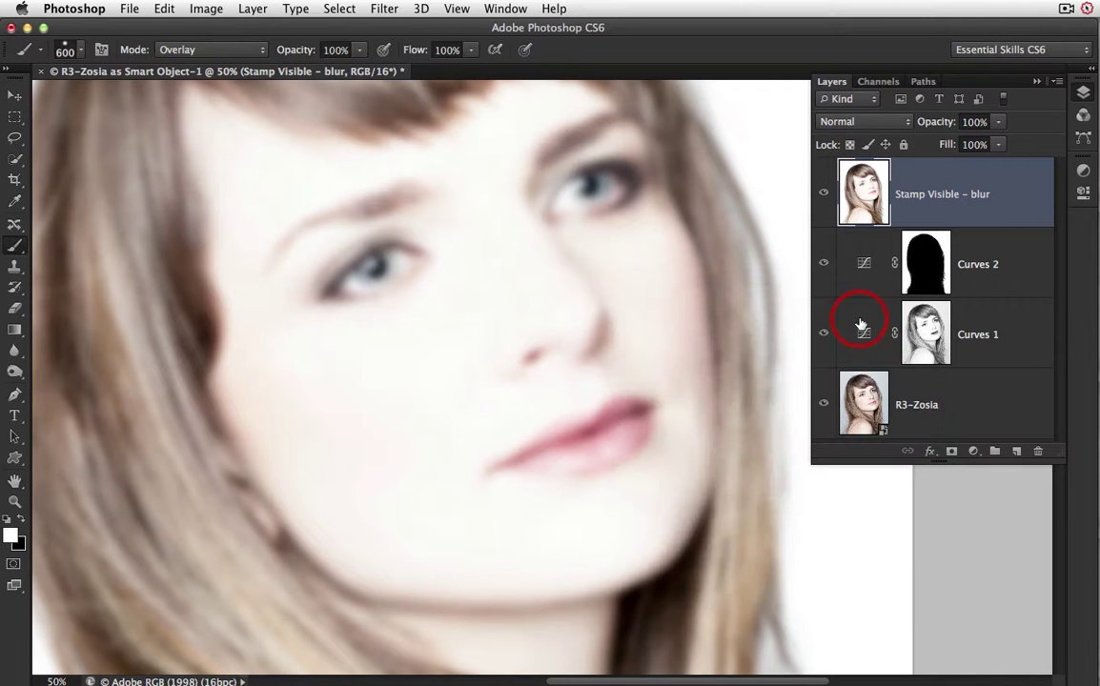
# Set the blurred layer's blend mode to Soft Light and compare the face with the layer hidden and shown.
pyautogui.click(892, 124)
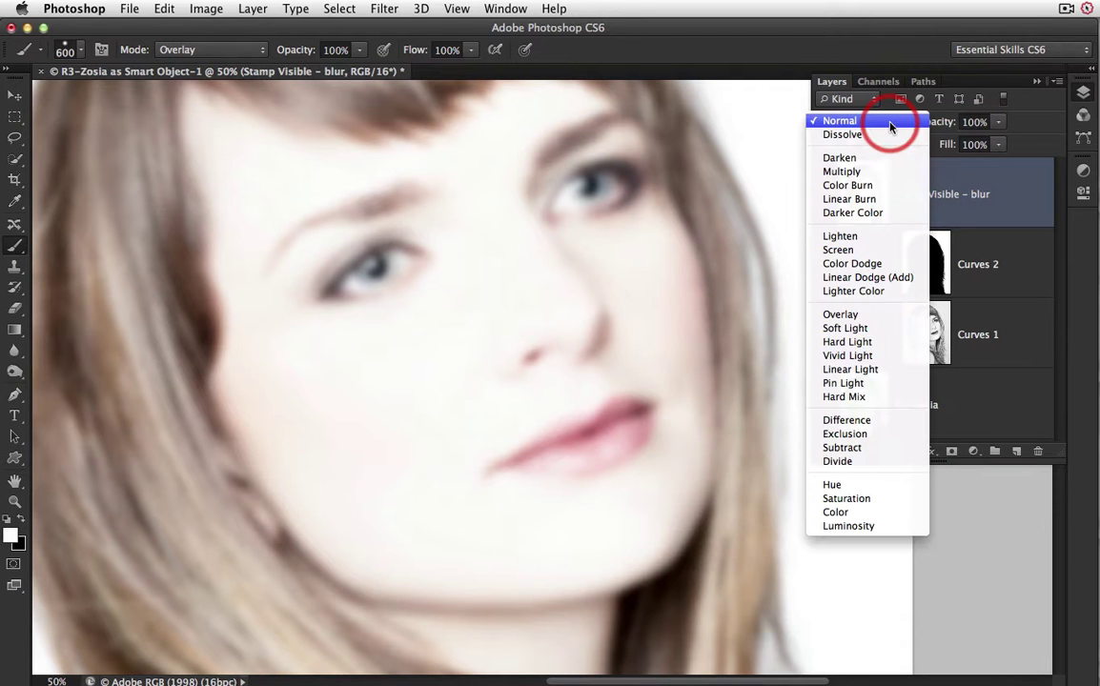
pyautogui.click(862, 329)
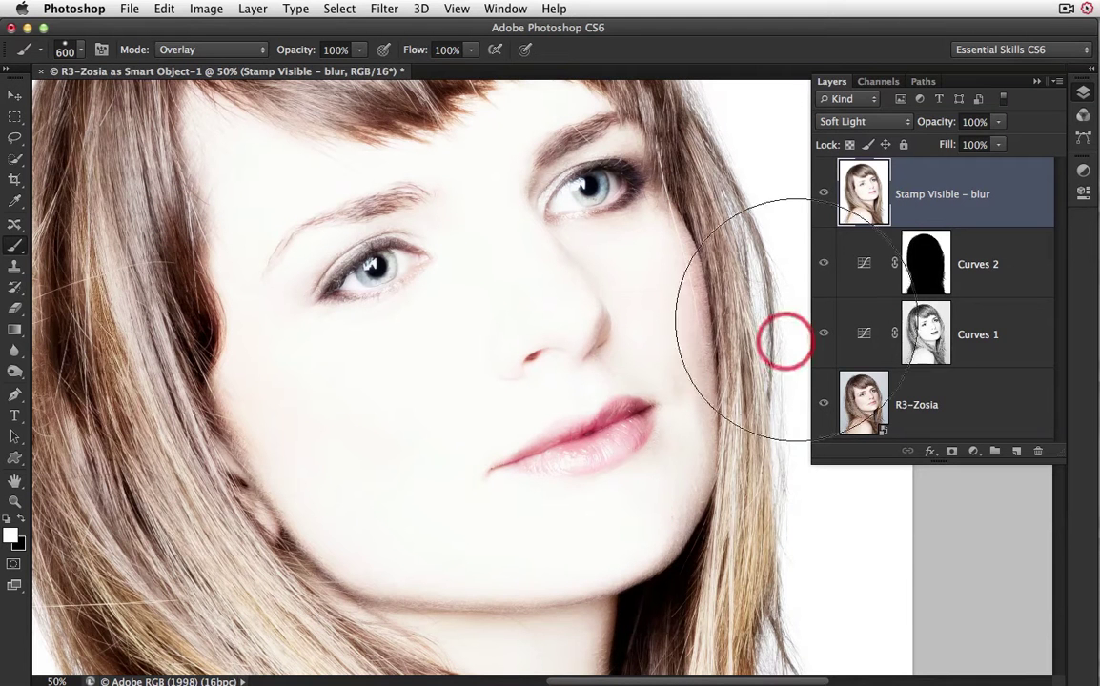
pyautogui.click(825, 196)
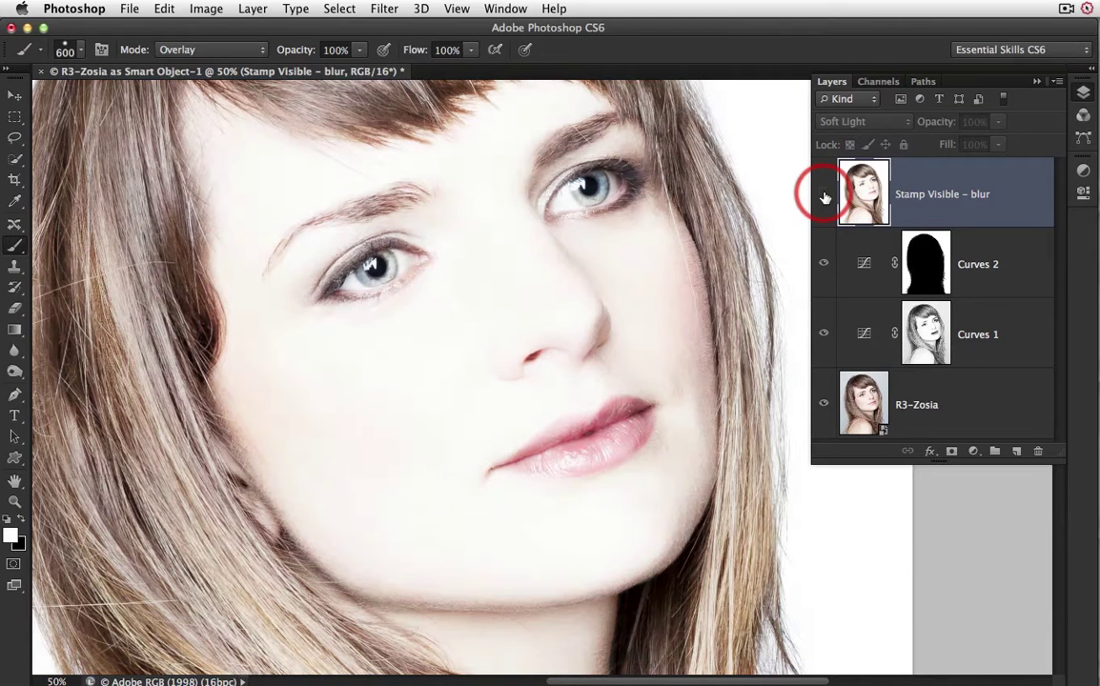
pyautogui.click(825, 196)
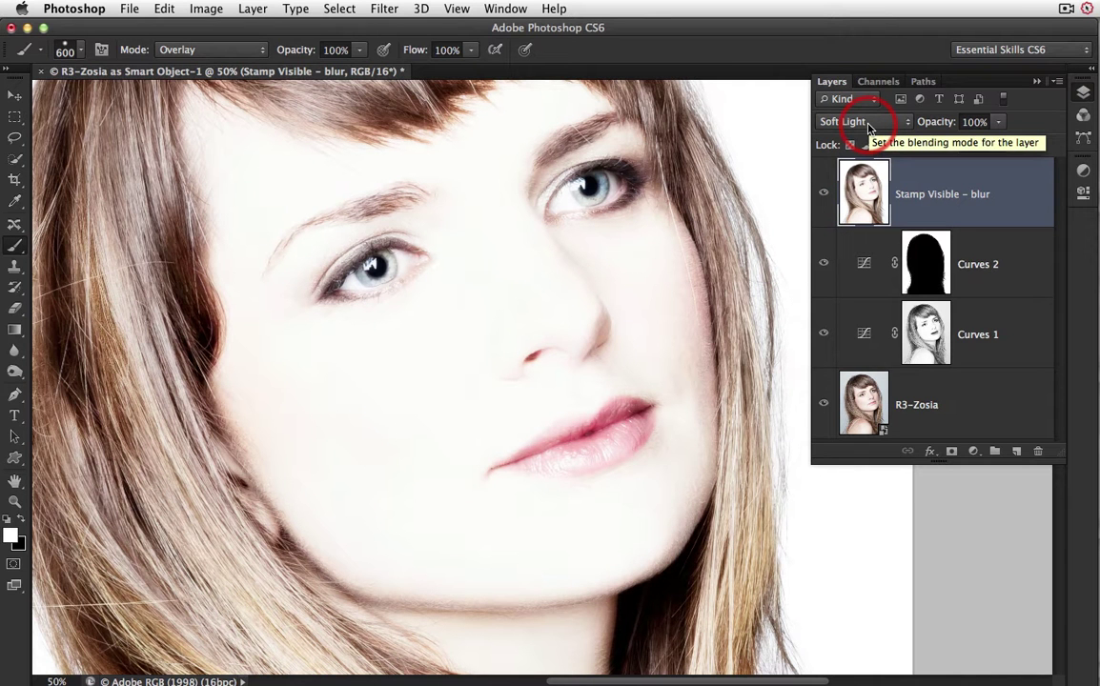
# Add a Curves adjustment layer on top, lowering highlights to input 205, output 192 and raising shadows with two points, one at input 56, output 75.
pyautogui.click(974, 452)
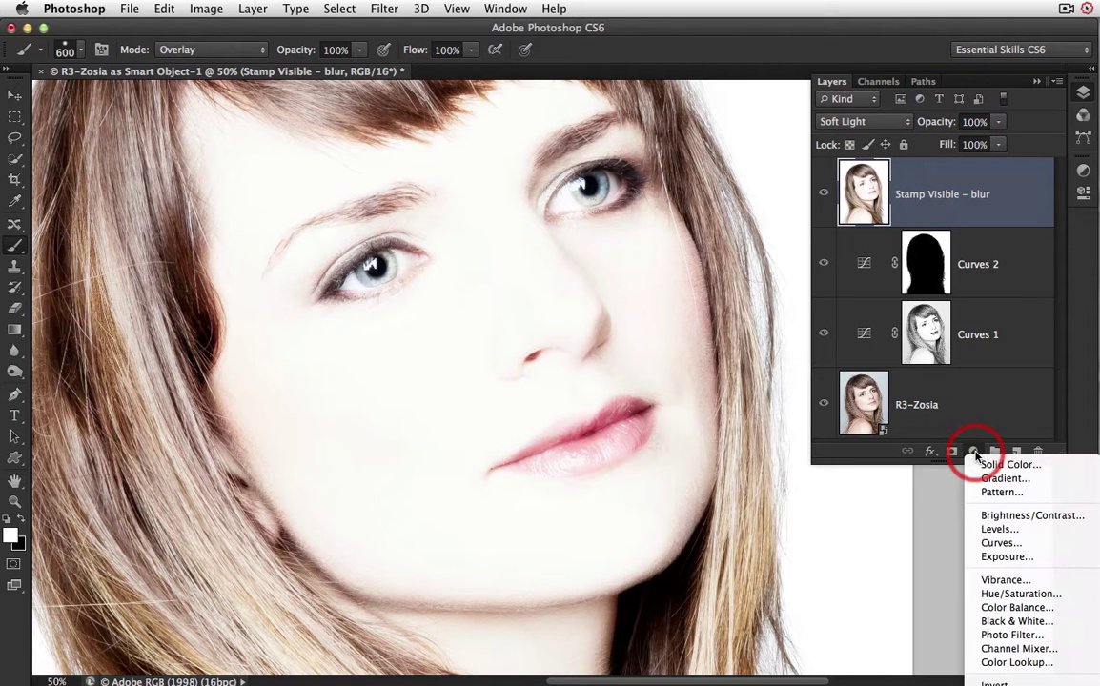
pyautogui.click(970, 544)
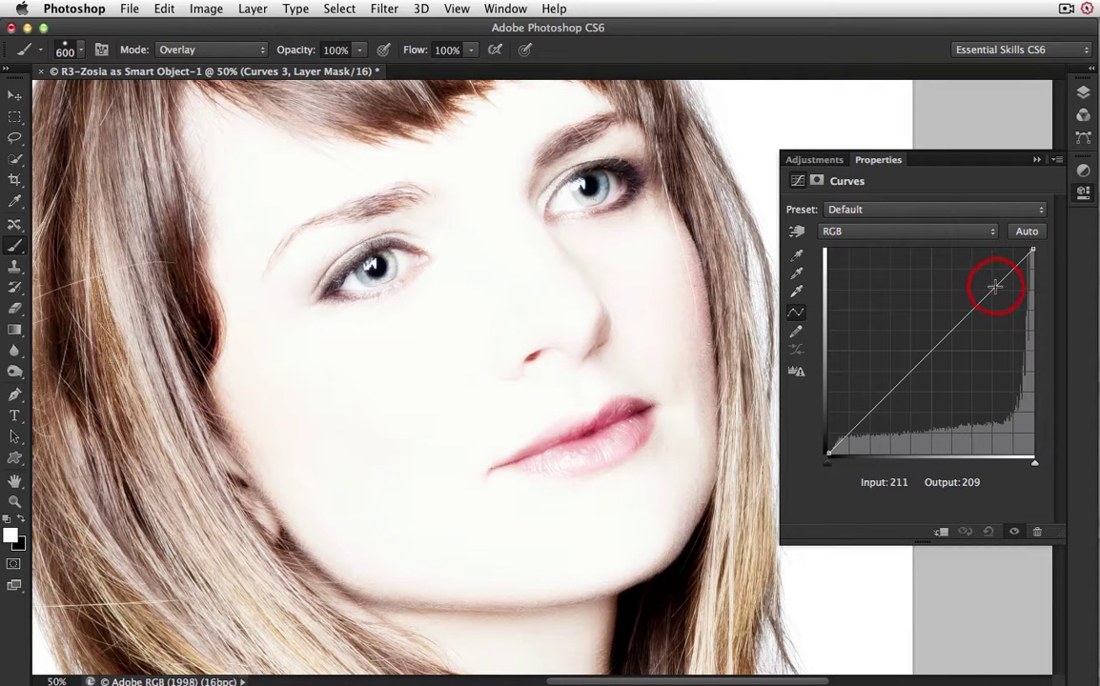
pyautogui.moveTo(994, 286); pyautogui.dragTo(992, 300)
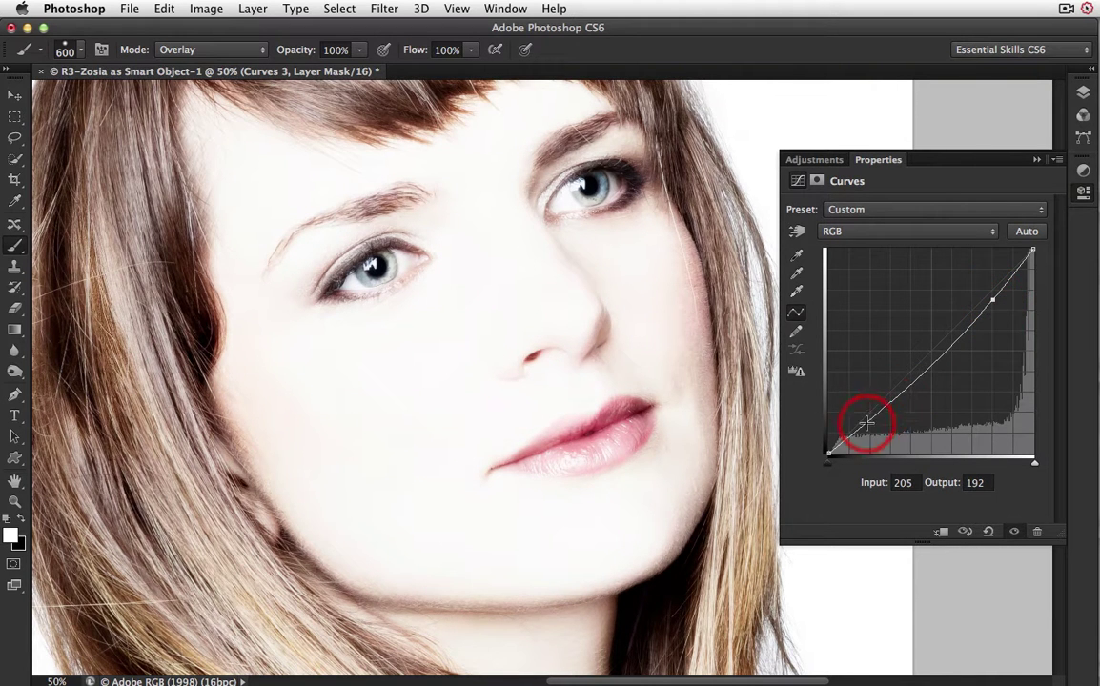
pyautogui.moveTo(866, 423); pyautogui.dragTo(861, 407)
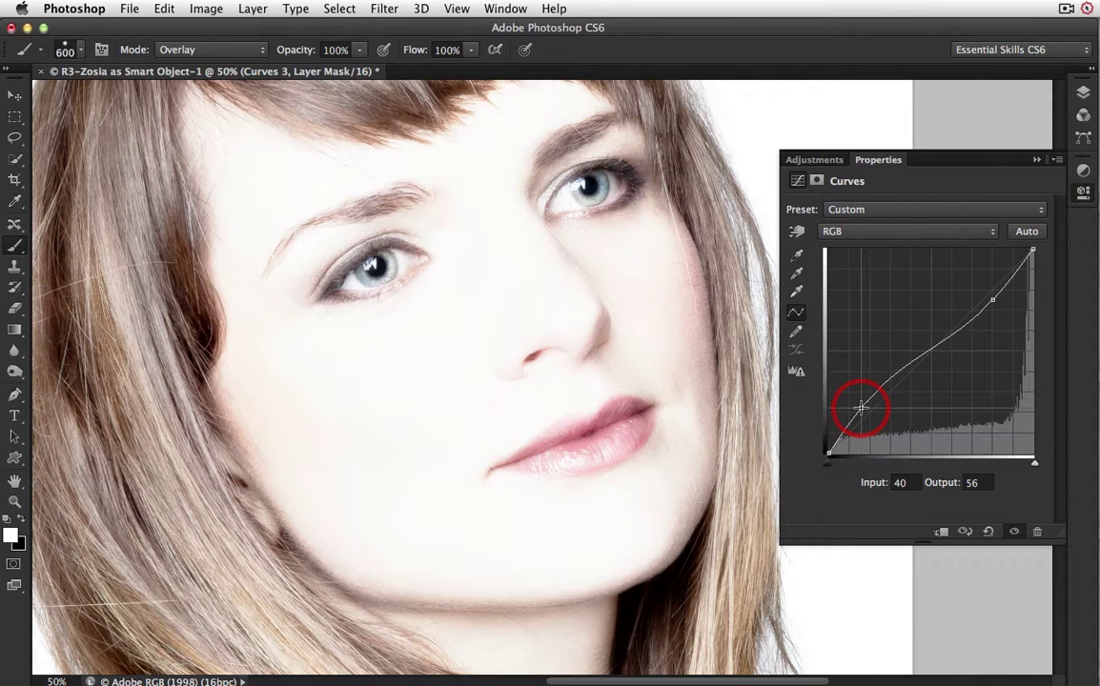
pyautogui.moveTo(860, 408); pyautogui.dragTo(856, 411)
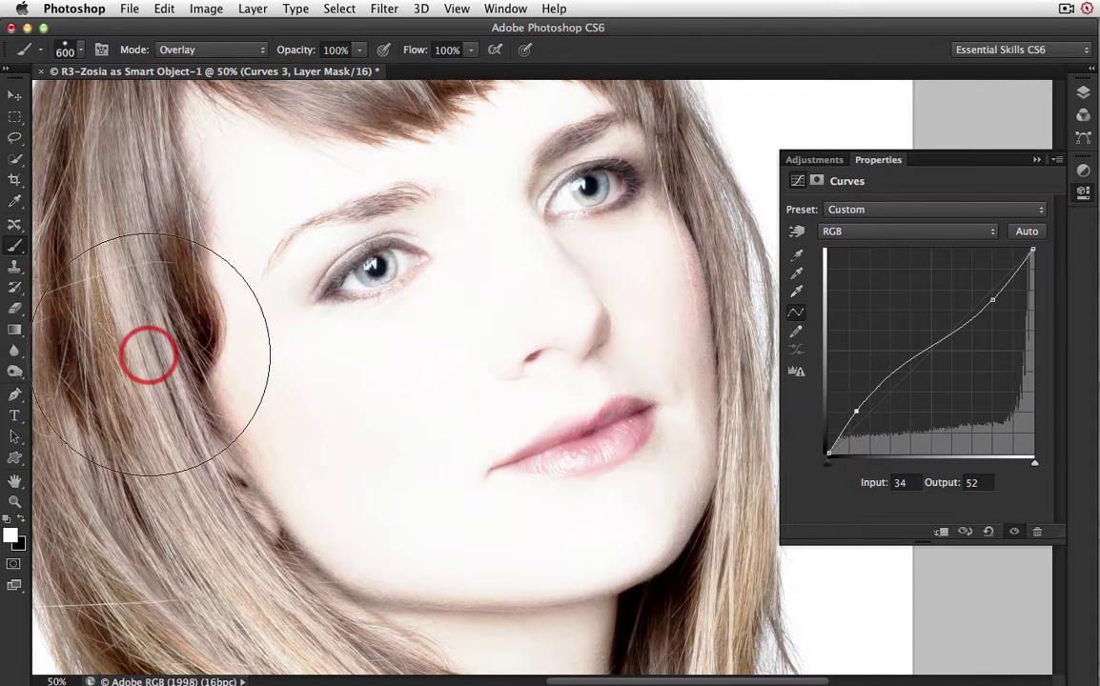
pyautogui.moveTo(856, 411); pyautogui.dragTo(874, 392)
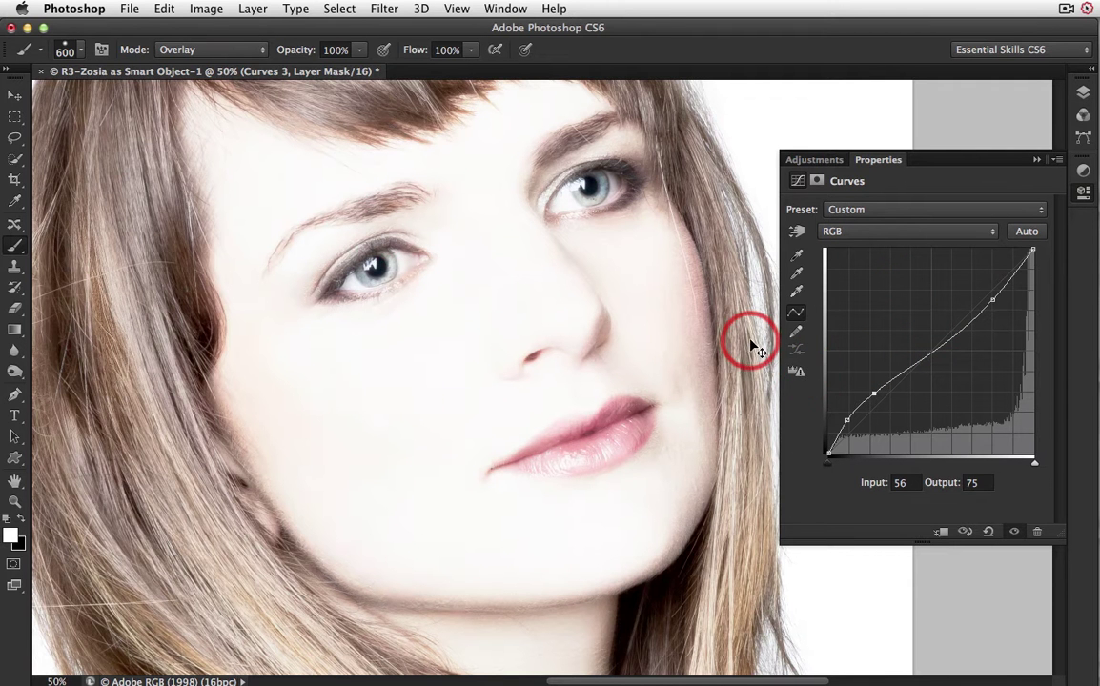
# Compare the whole portrait with the Curves 3 layer hidden and shown.
pyautogui.press('super+0')
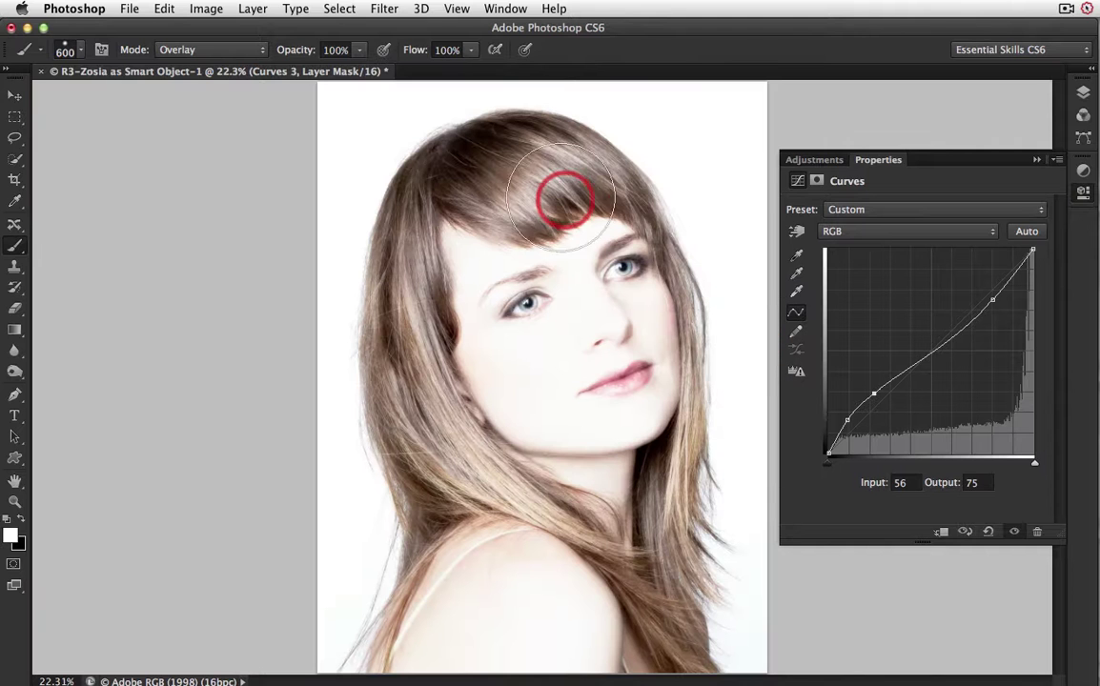
pyautogui.click(1085, 93)
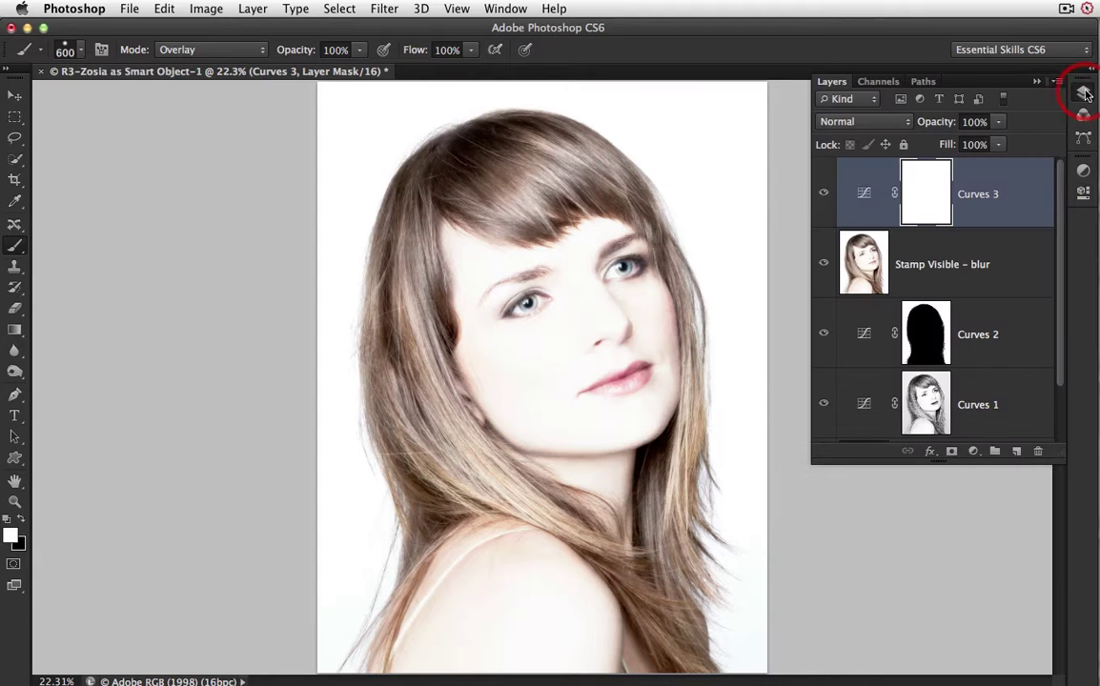
pyautogui.click(824, 195)
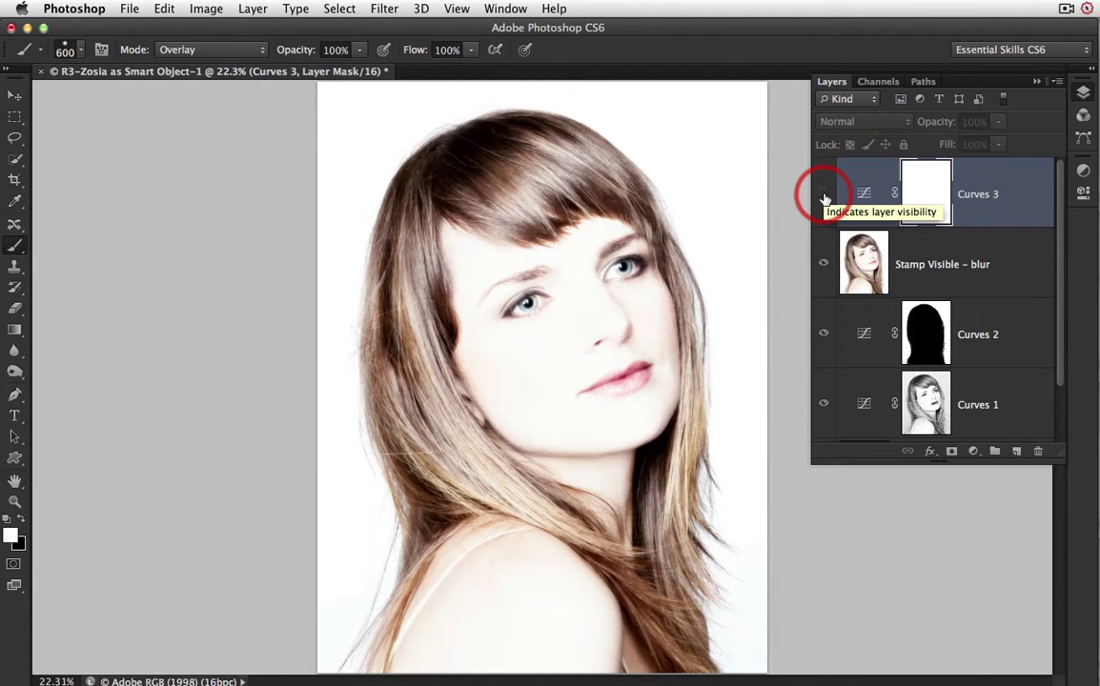
pyautogui.click(823, 194)
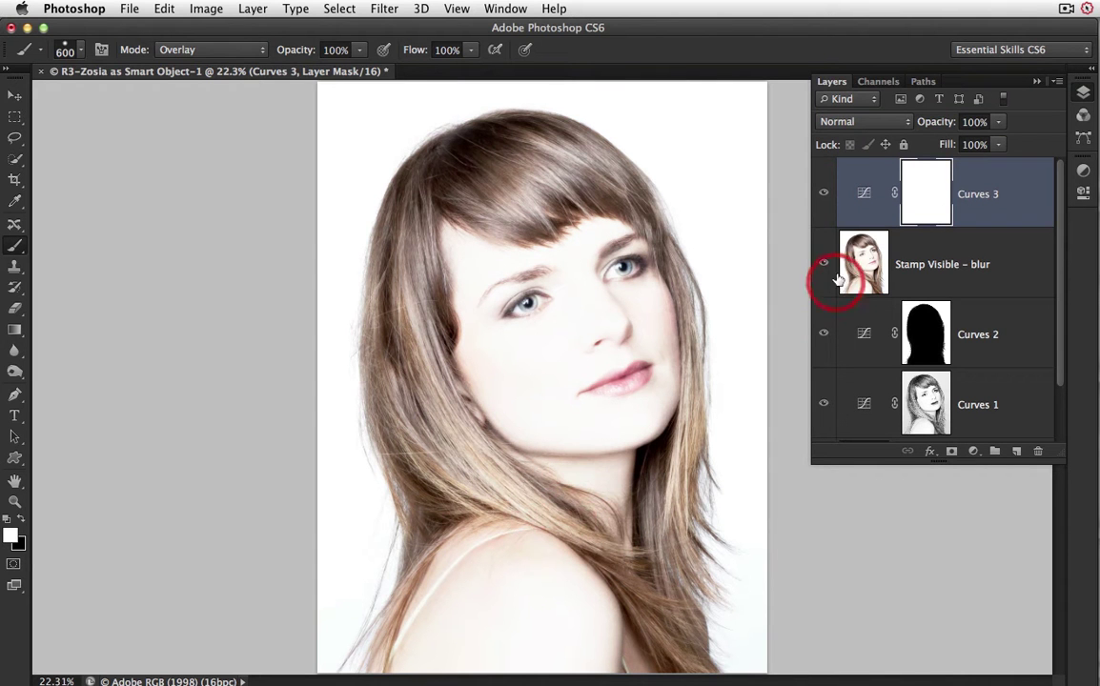
# Compare the portrait with Stamp Visible - blur and Curves 3 hidden, restore them one at a time, and extend the layer list down to R3-Zosia.
pyautogui.moveTo(826, 267); pyautogui.dragTo(824, 207)
pyautogui.click(615, 363)
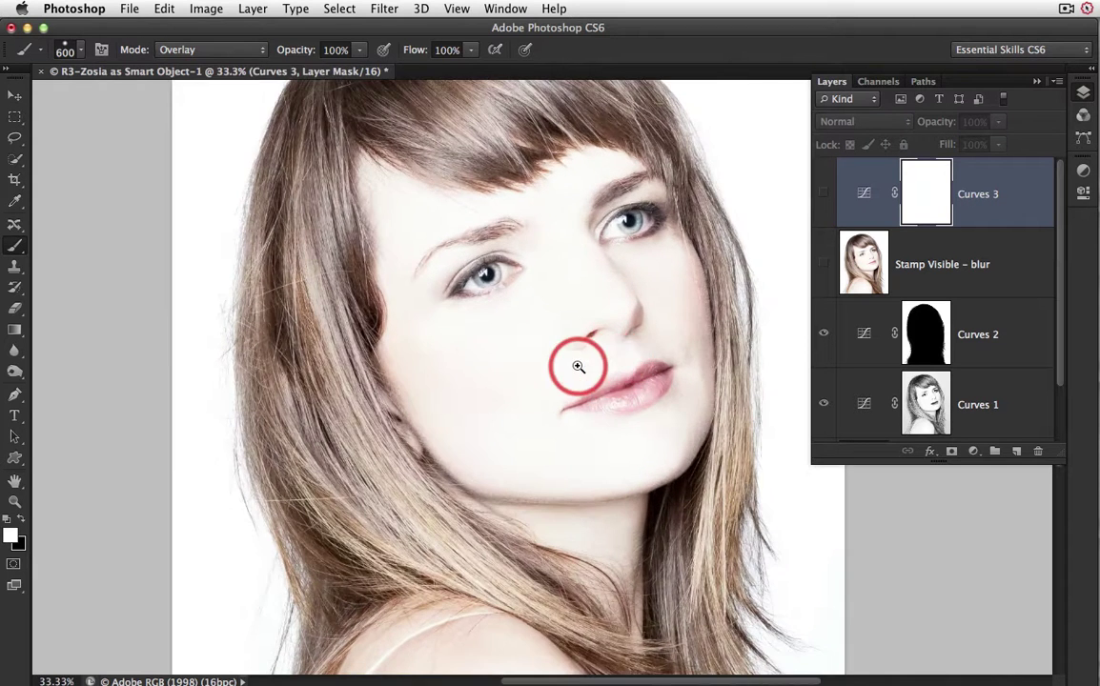
pyautogui.click(824, 264)
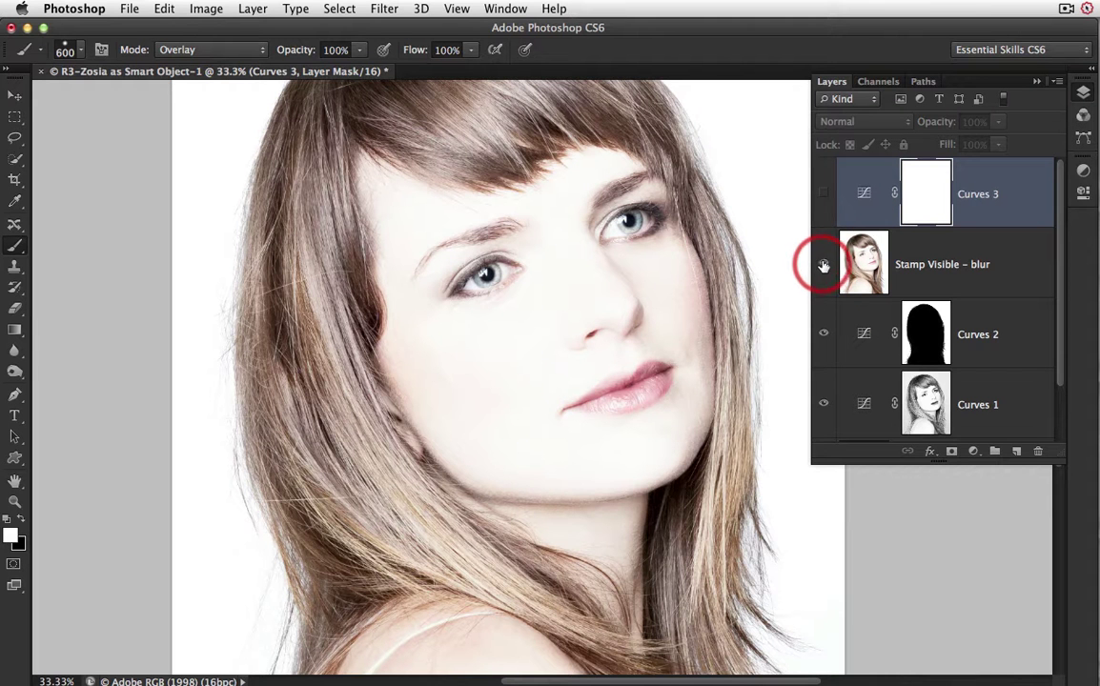
pyautogui.click(823, 194)
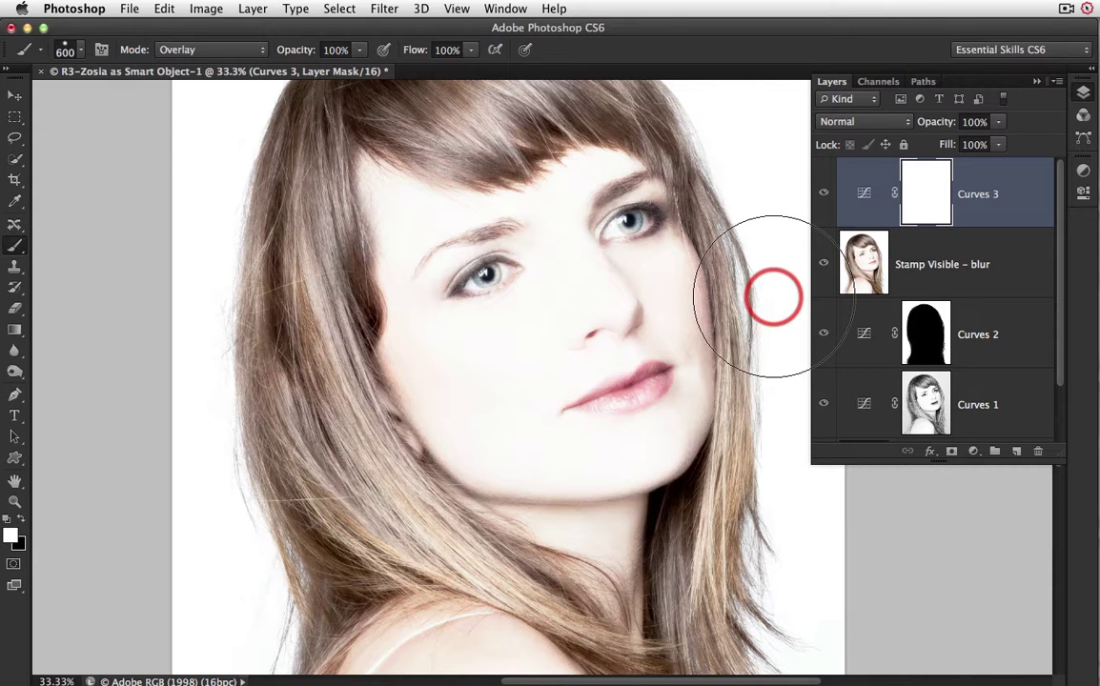
pyautogui.keyDown('alt'); pyautogui.click(676, 325); pyautogui.keyUp('alt')
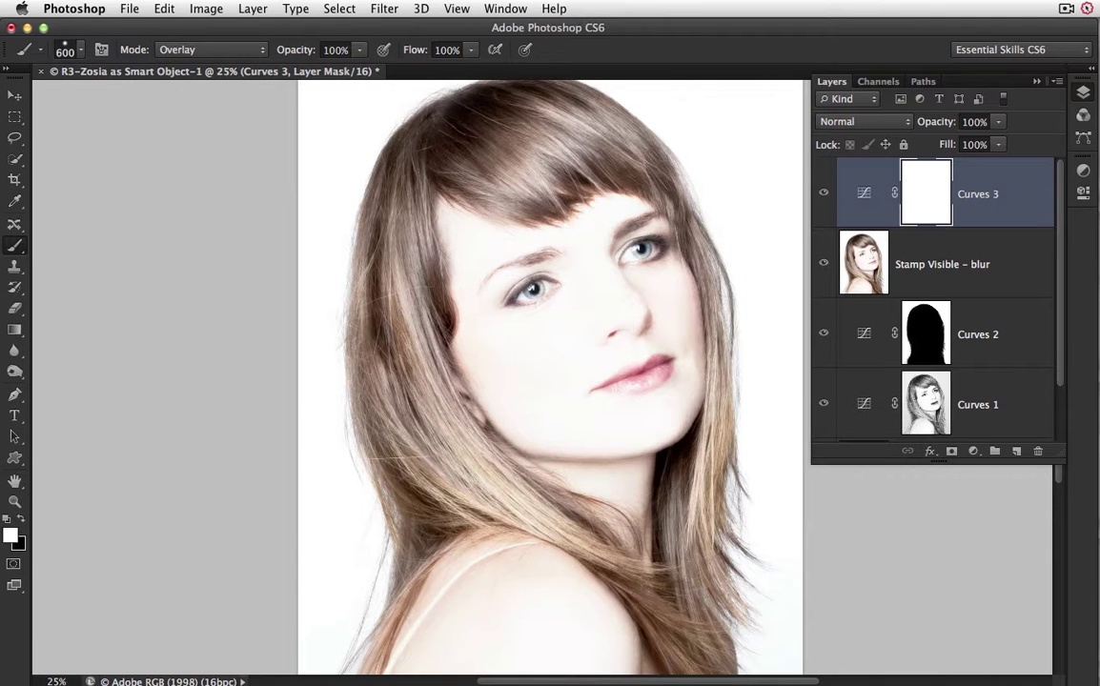
pyautogui.moveTo(1071, 467); pyautogui.dragTo(1077, 520)
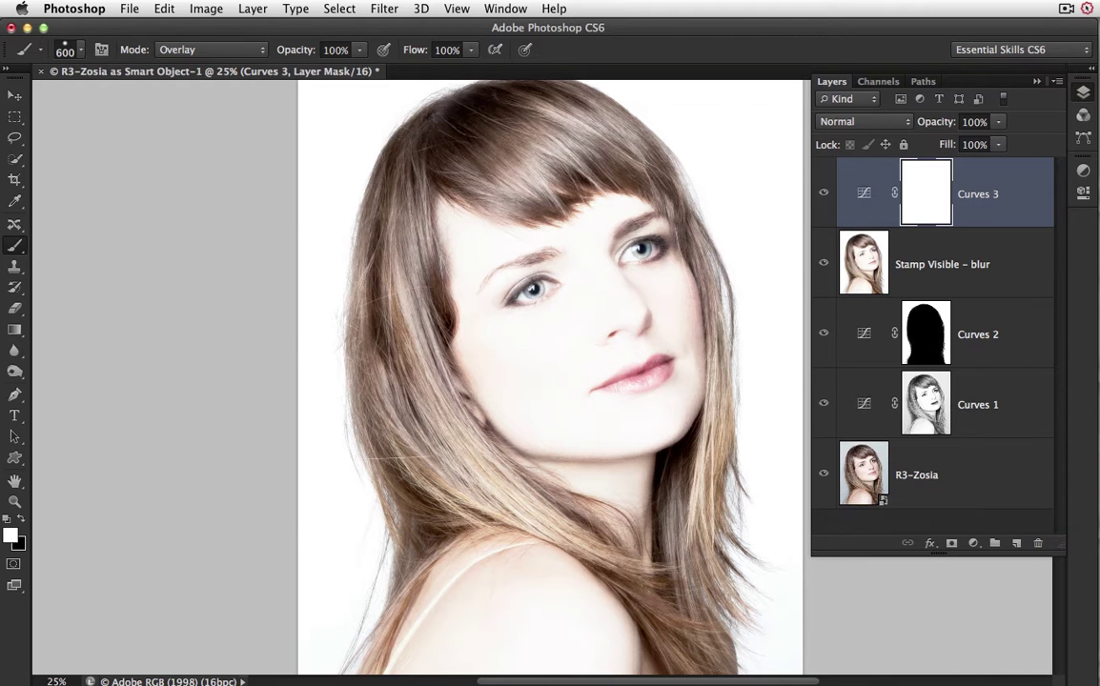